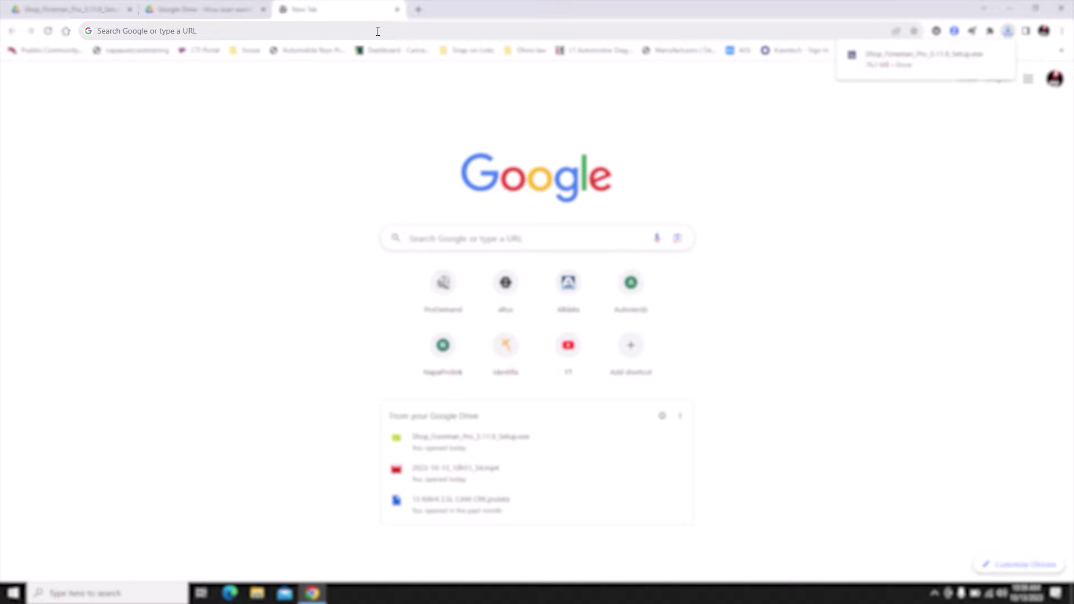
Step: Go to the Mopar TSP site and sign in to the aftermarket portal with the saved credentials
left_click(378, 31)
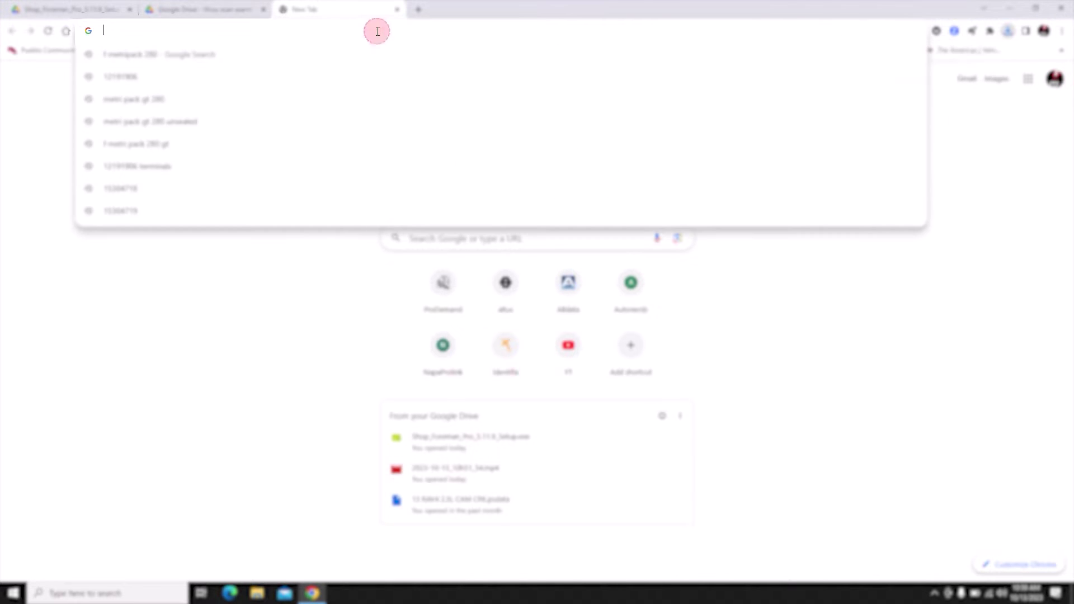
type("mopartsp.com")
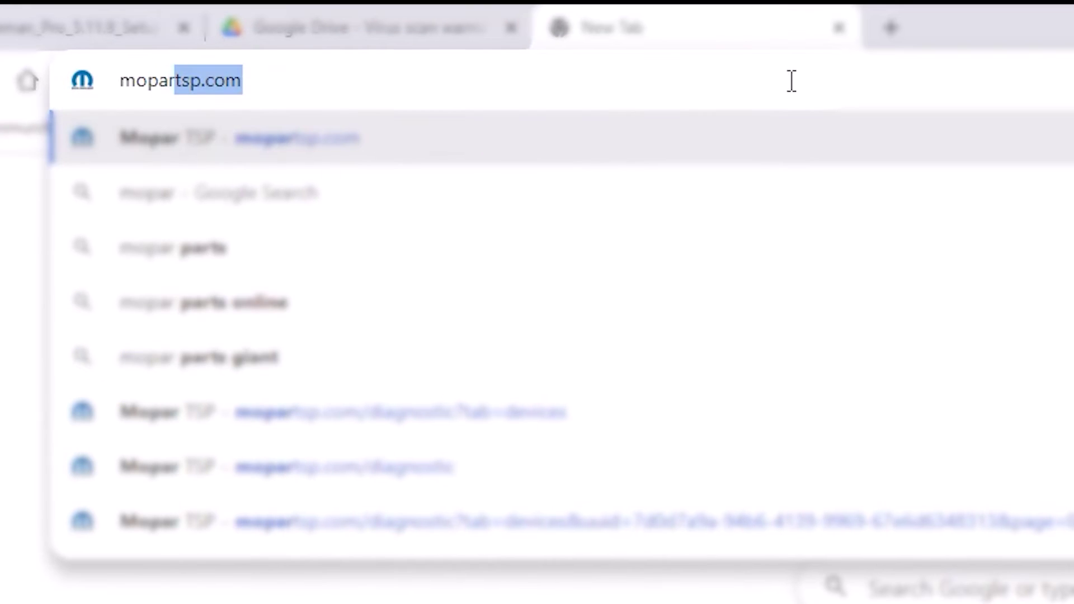
key("Return")
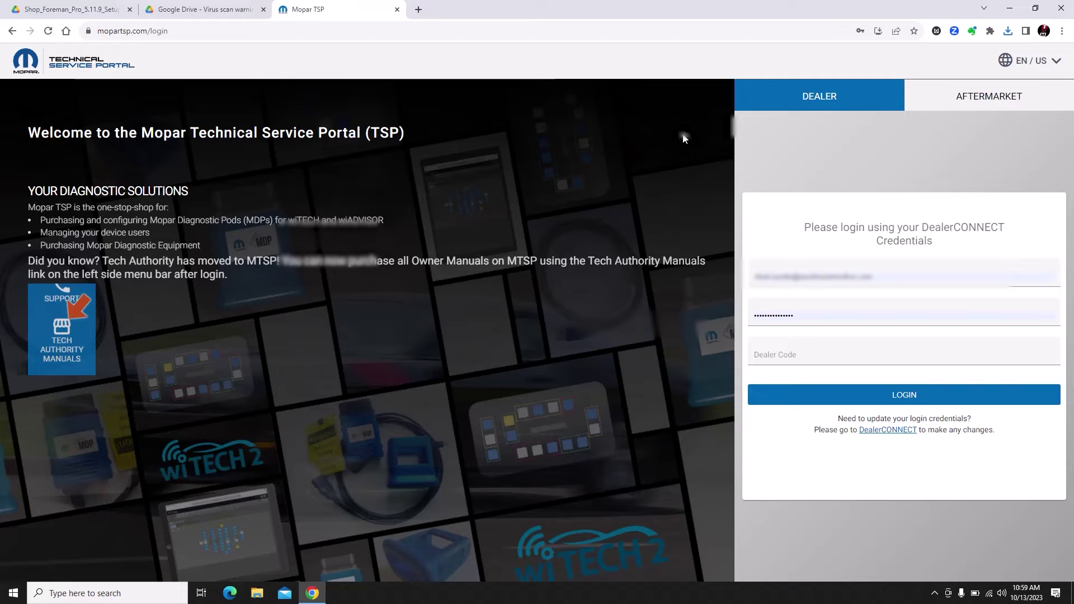
left_click(1000, 94)
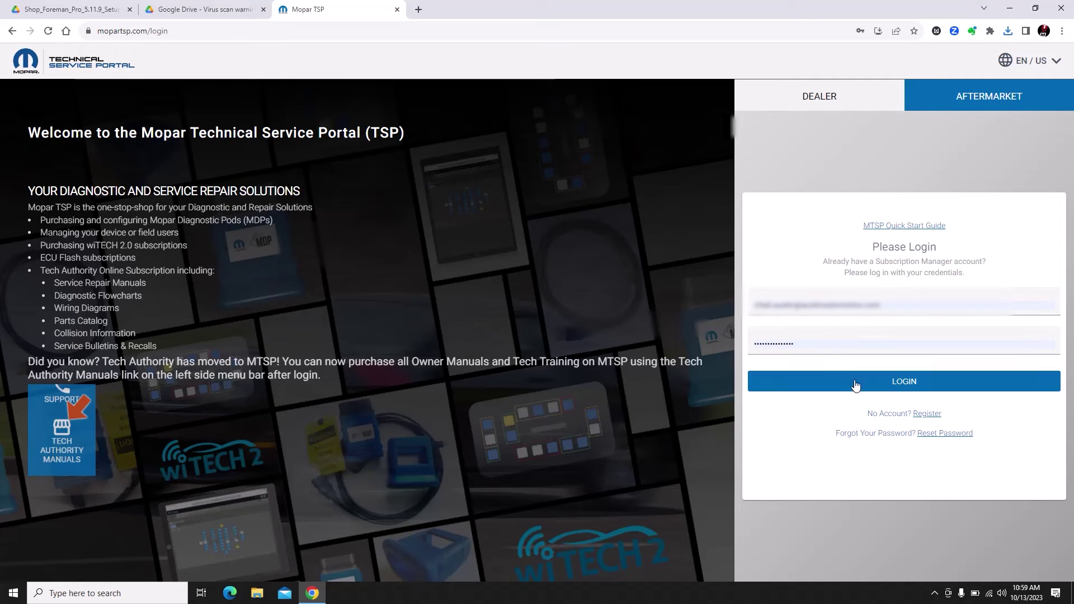
left_click(857, 385)
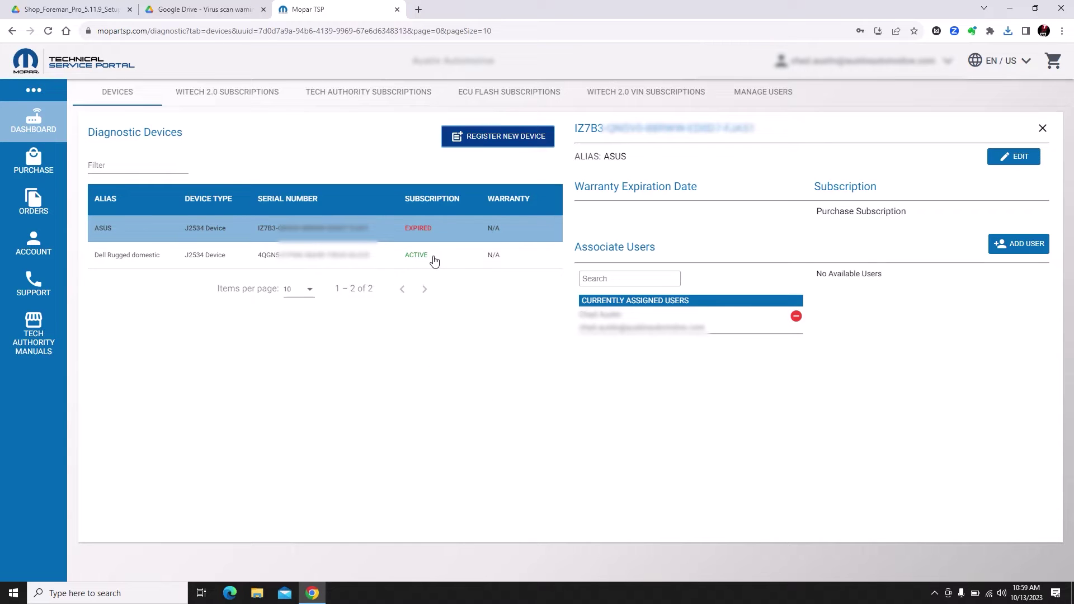
Step: Review the wiTECH 2.0, Tech Authority and ECU Flash subscription lists, ending on wiTECH 2.0
left_click(221, 95)
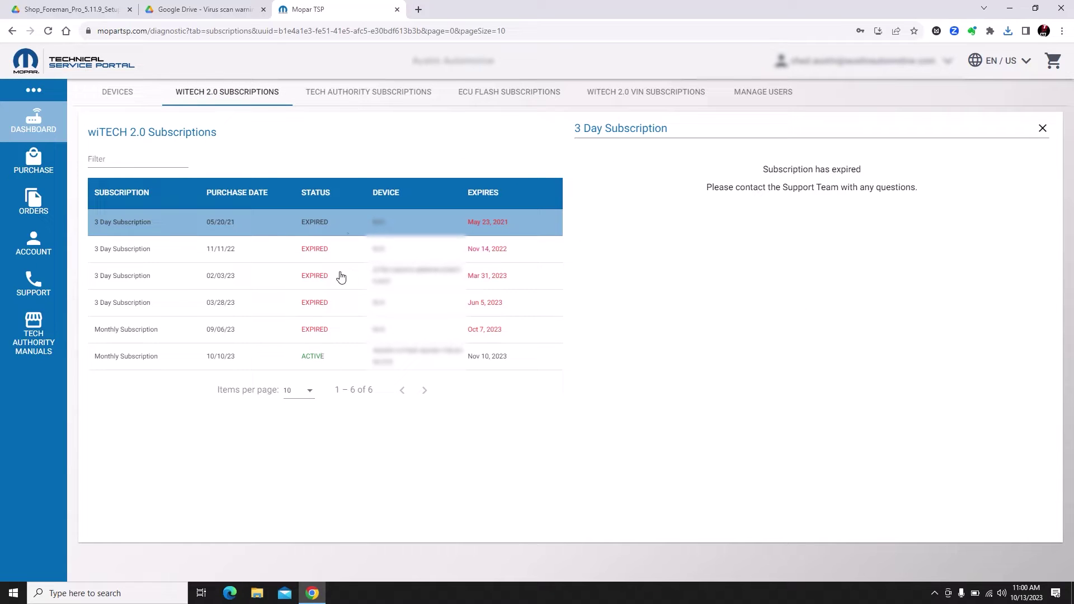
left_click(371, 93)
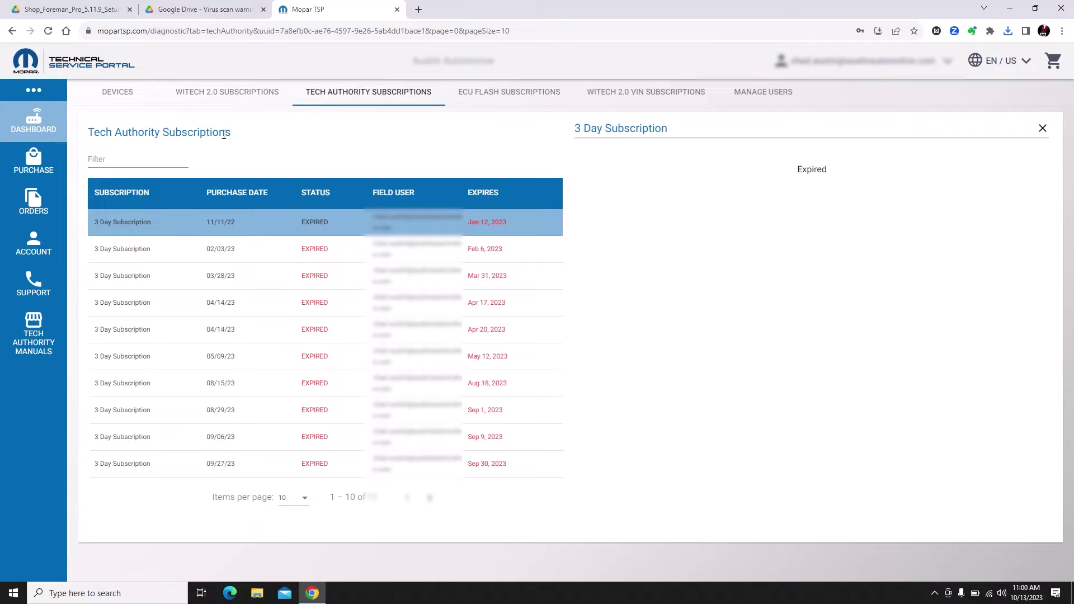
left_click(521, 94)
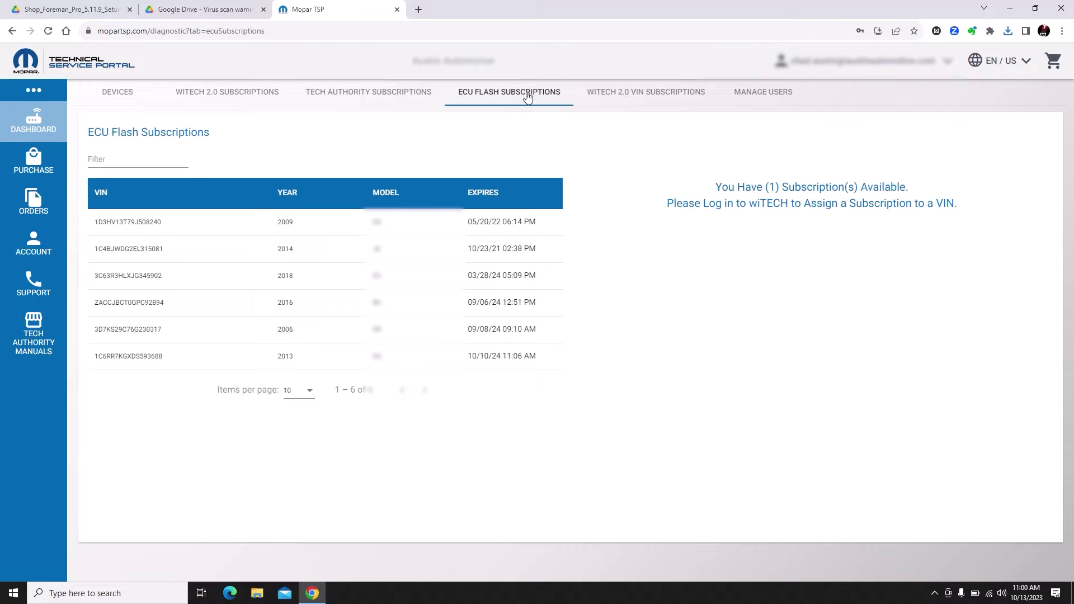
left_click(393, 91)
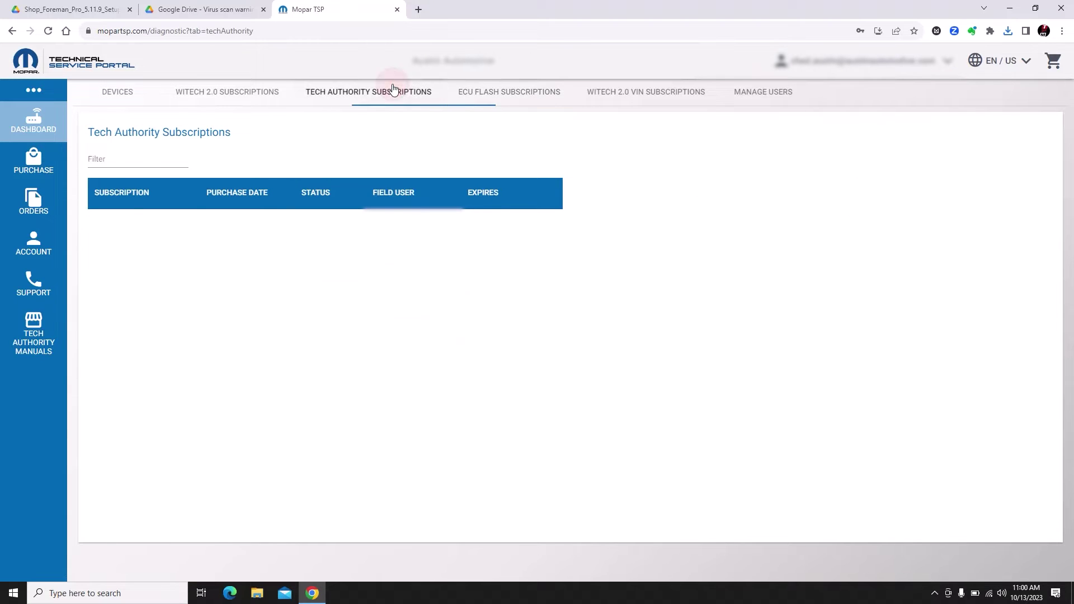
left_click(244, 98)
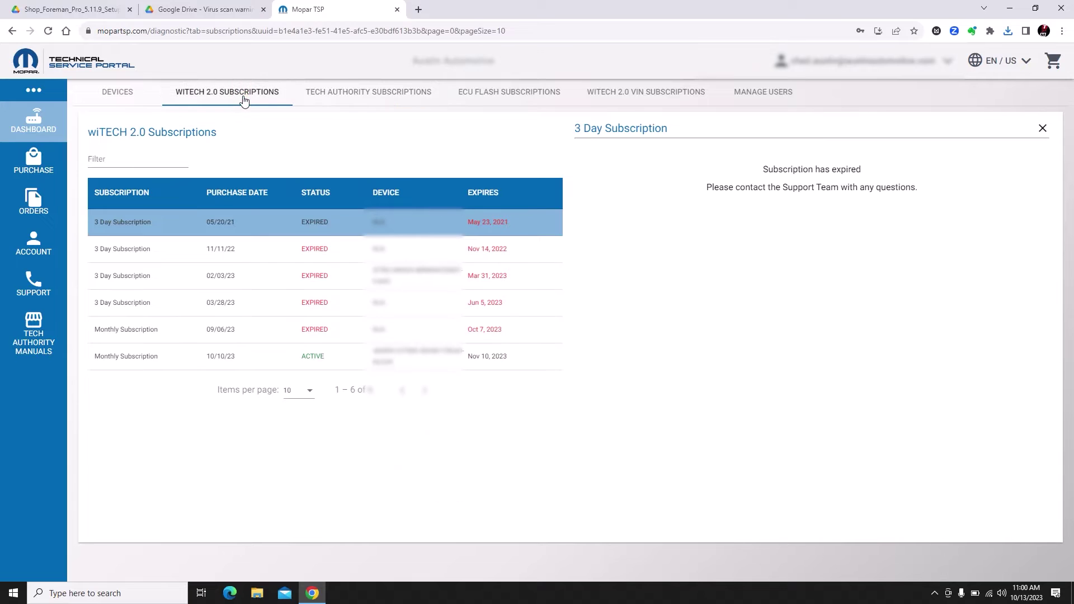
Step: Add the $36.95 3 Day Tech Authority subscription from the store to the cart and review it
left_click(52, 170)
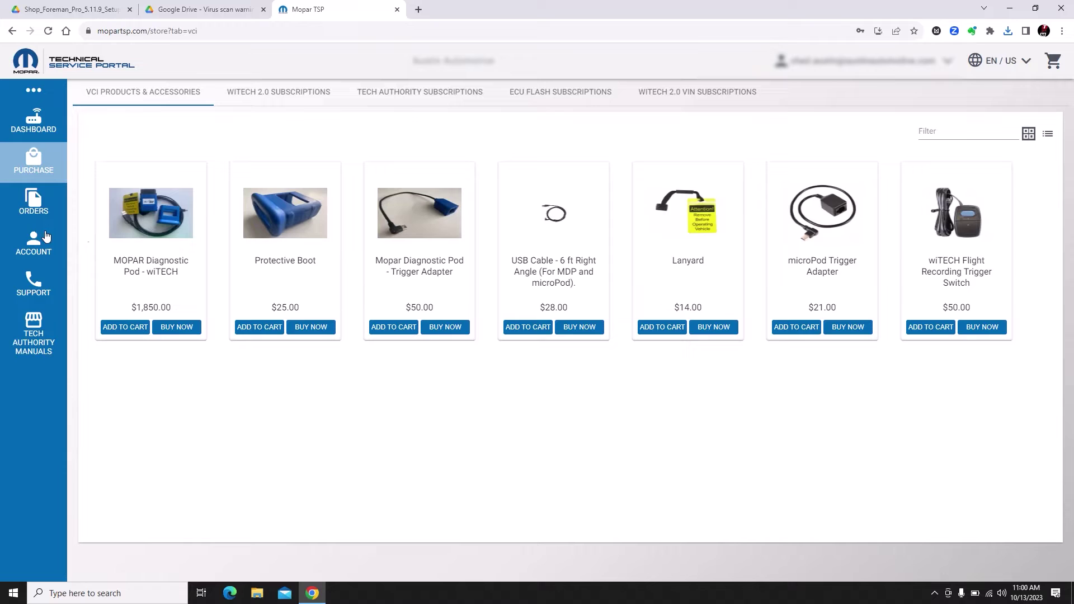
left_click(381, 88)
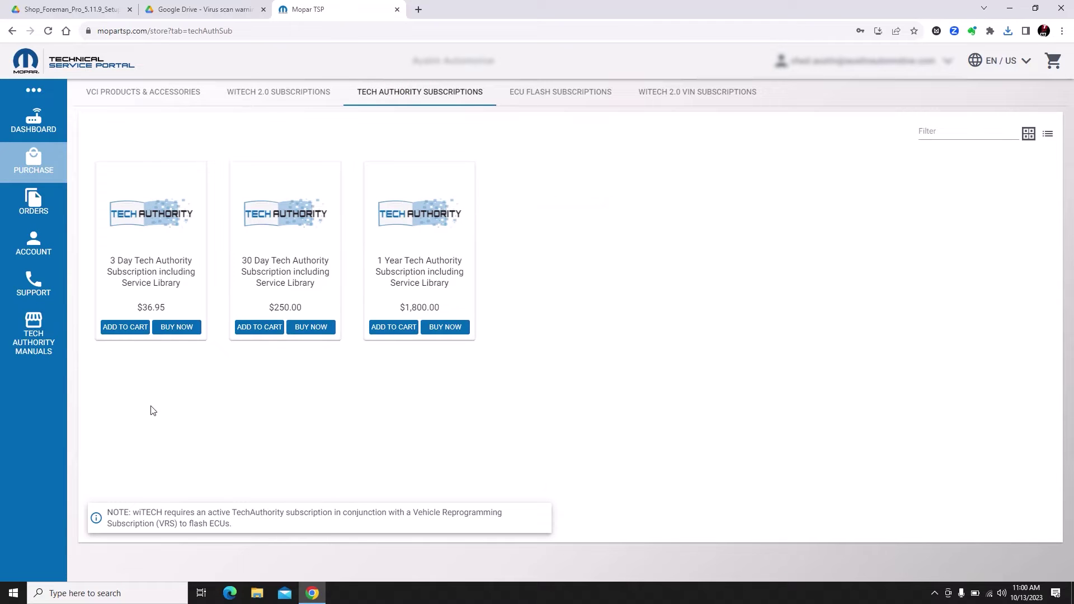
left_click(139, 328)
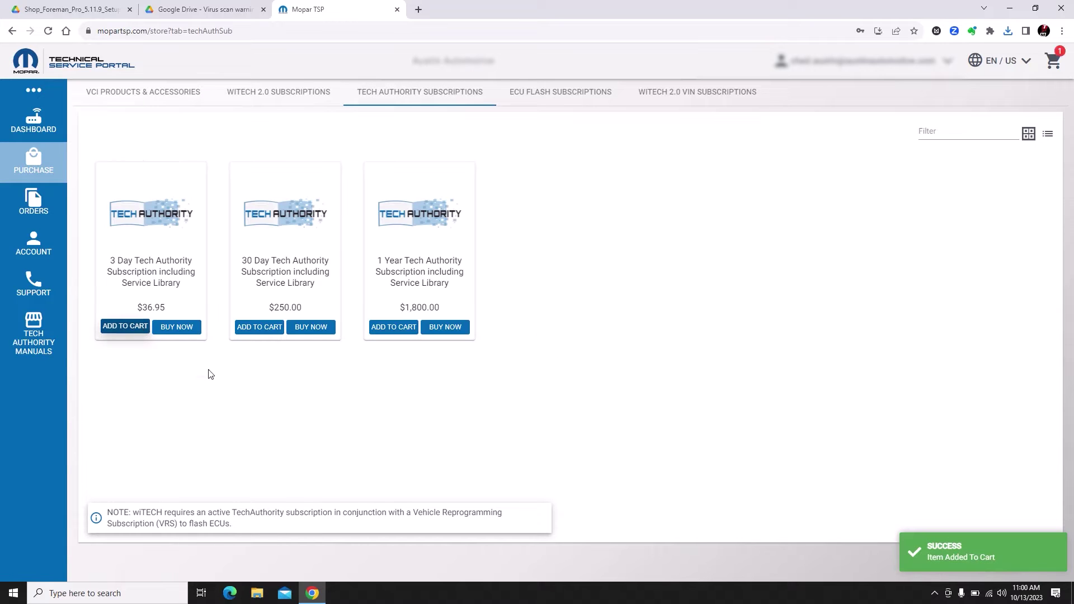
left_click(1054, 60)
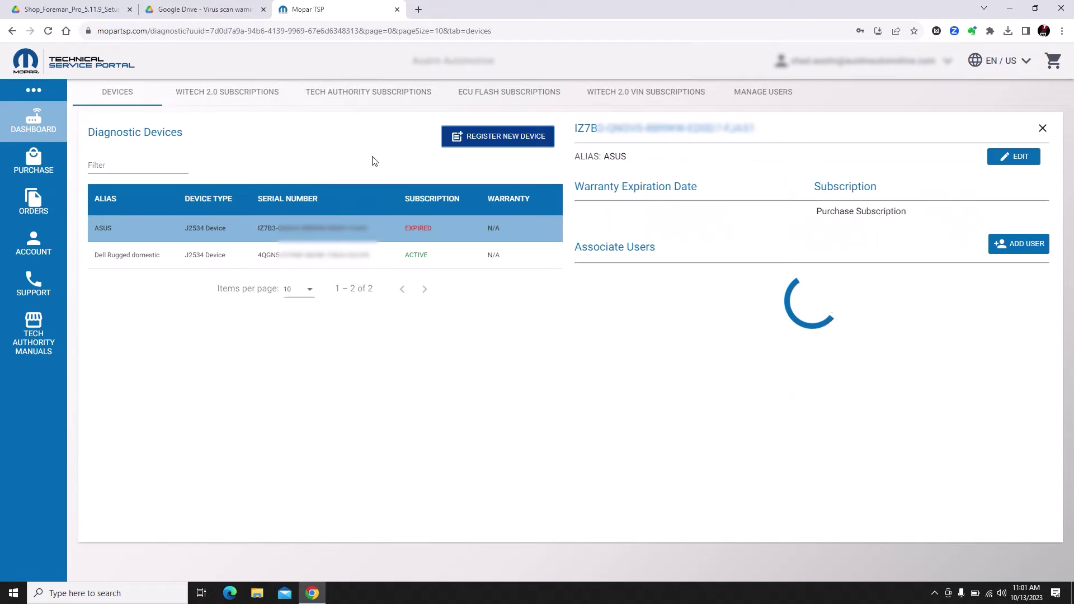
Step: Review the Tech Authority subscriptions and the Dell Rugged diagnostic device details
left_click(391, 96)
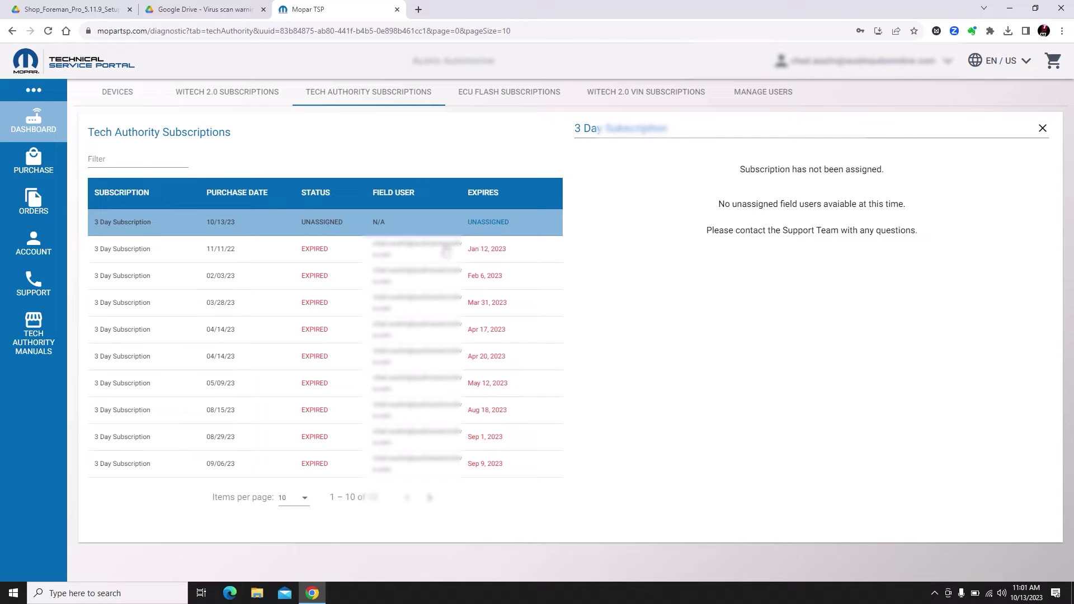
left_click(434, 246)
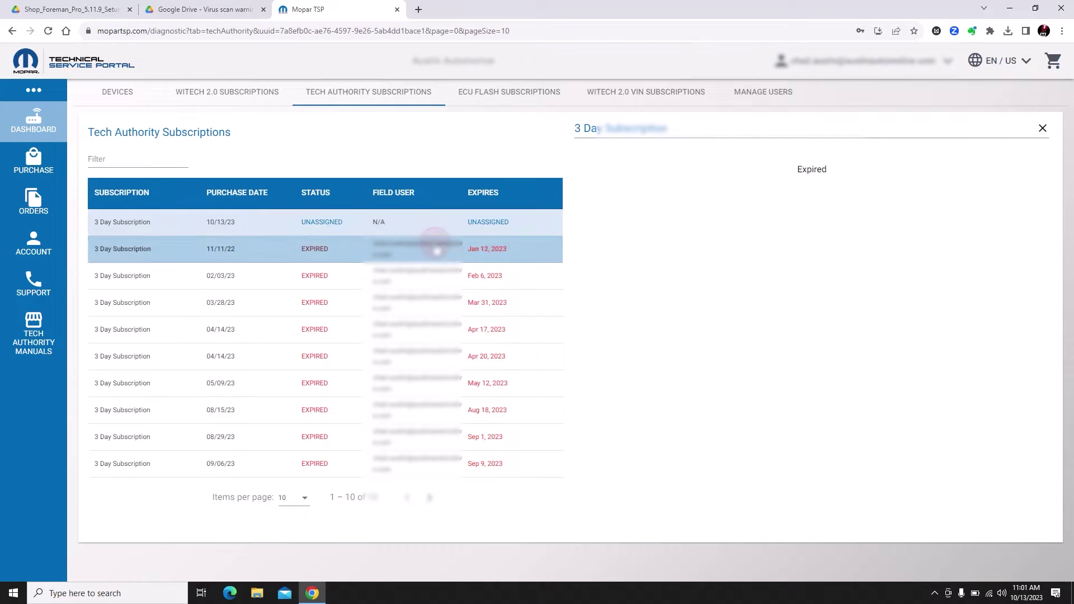
left_click(430, 222)
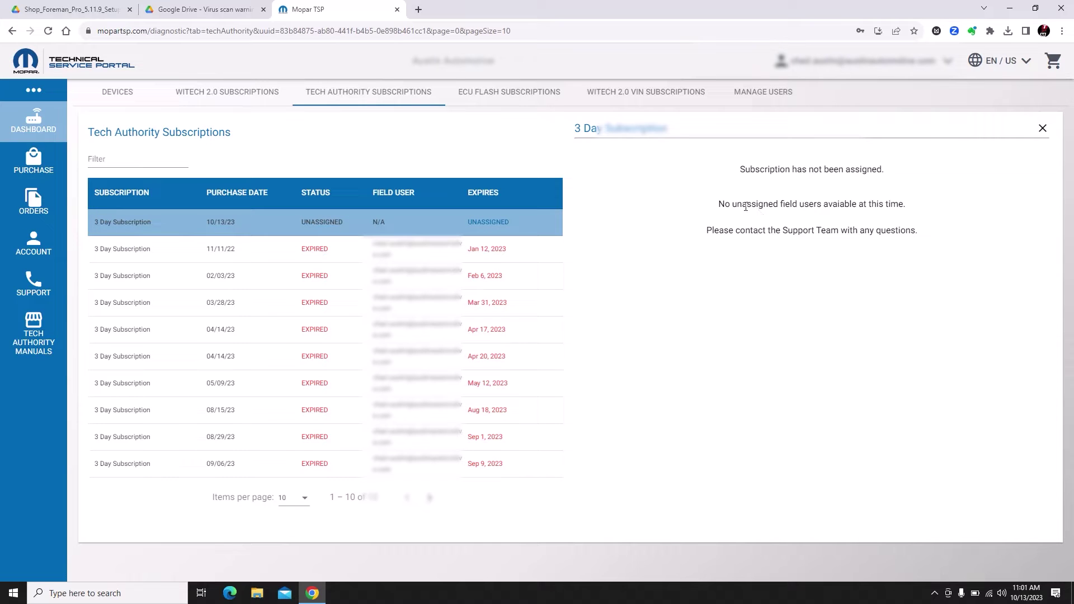
left_click(125, 102)
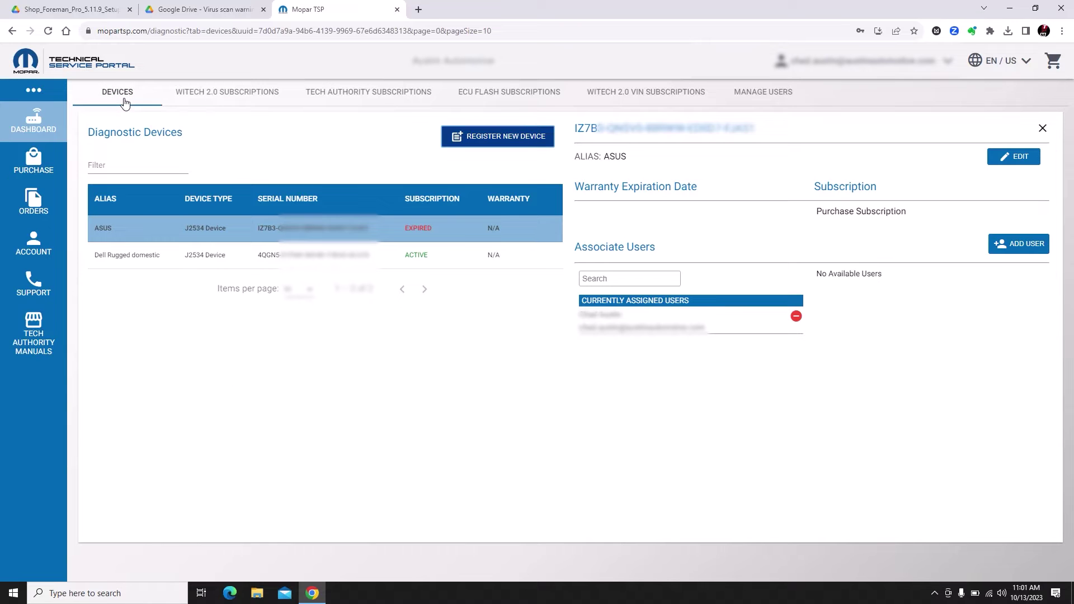
left_click(216, 258)
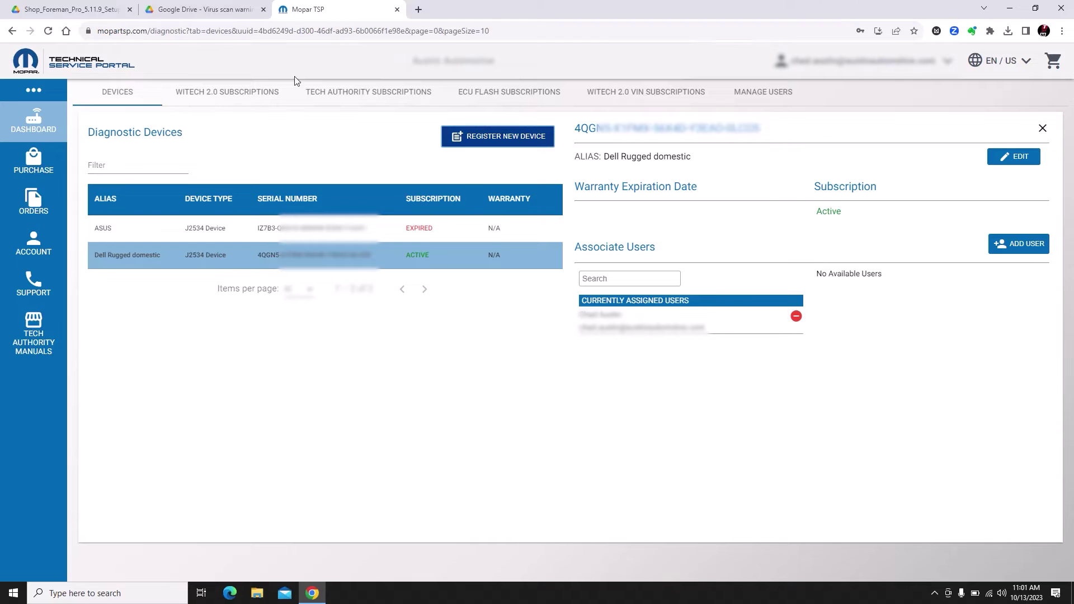
left_click(350, 103)
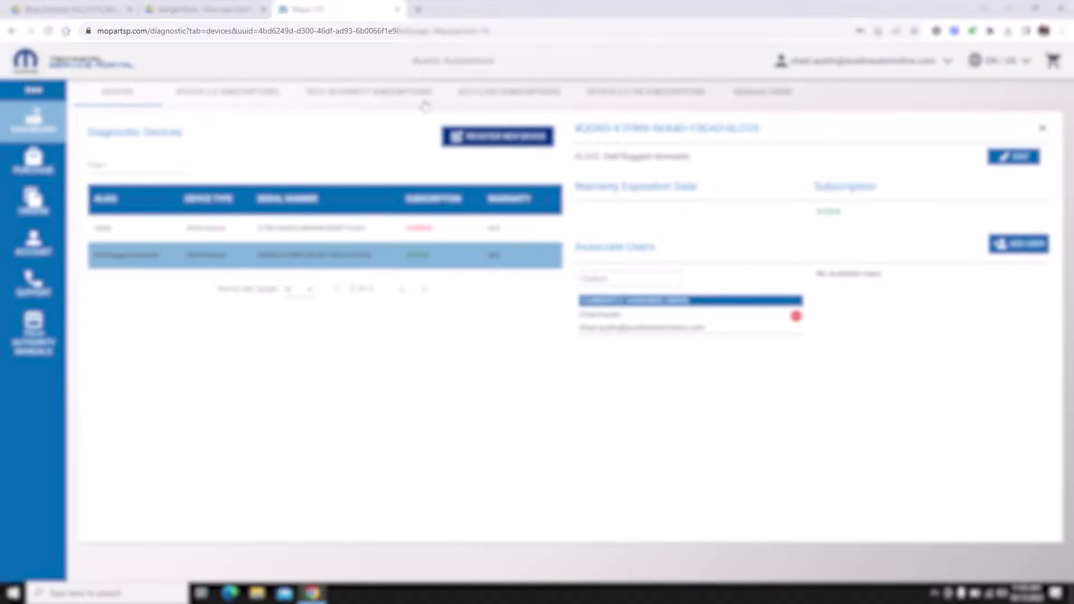
Step: Assign the unassigned 3 Day Tech Authority subscription to the account's field user
left_click(404, 93)
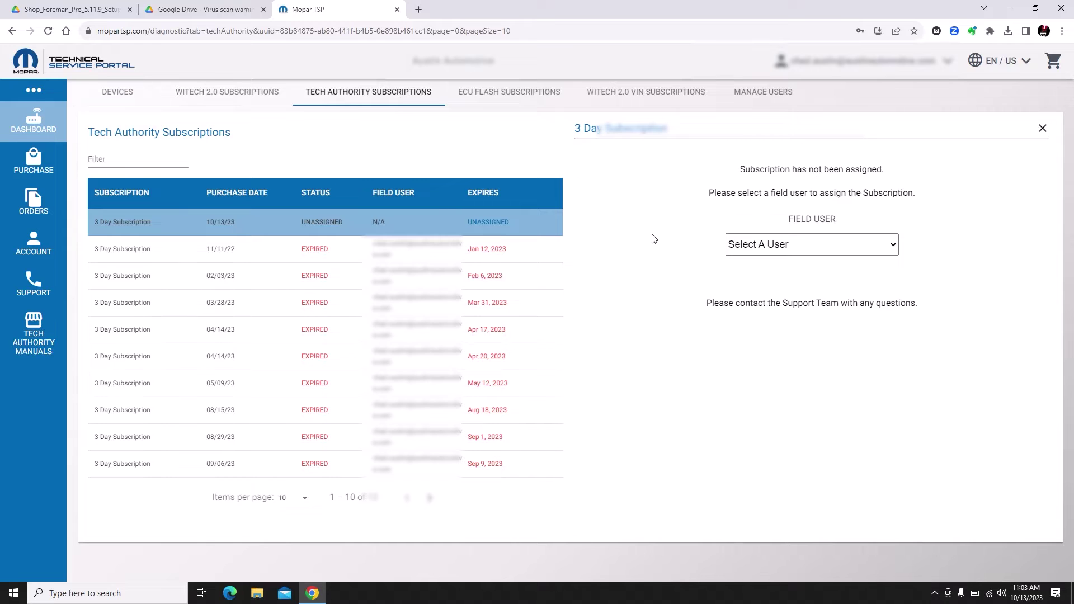
left_click(797, 249)
left_click(795, 272)
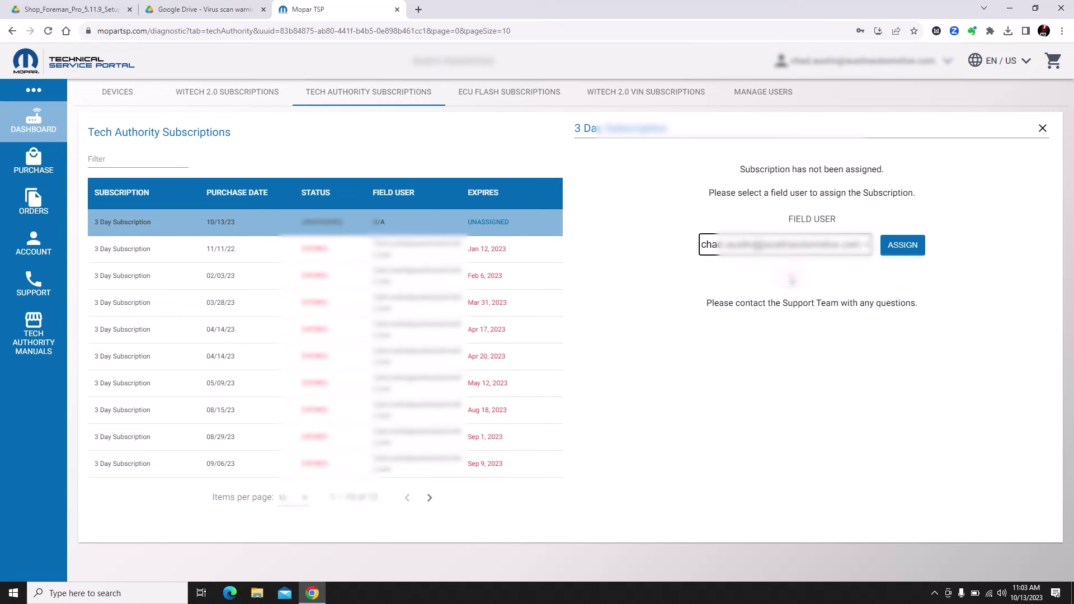
left_click(902, 246)
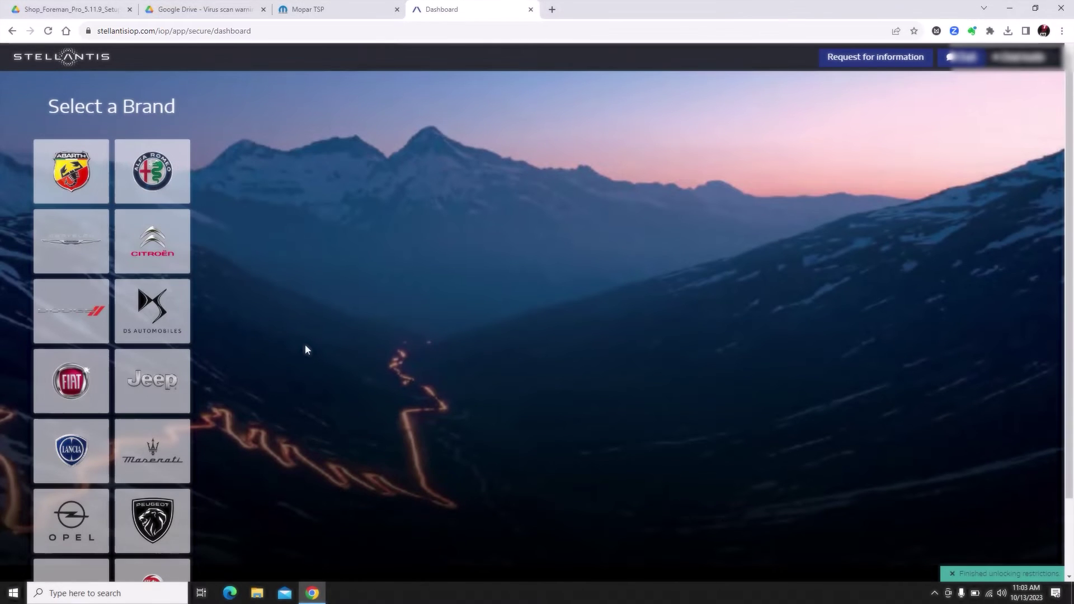
Step: In Stellantis IOP, choose the Dodge brand and bring up its diagnostic tools offerings
left_click(79, 304)
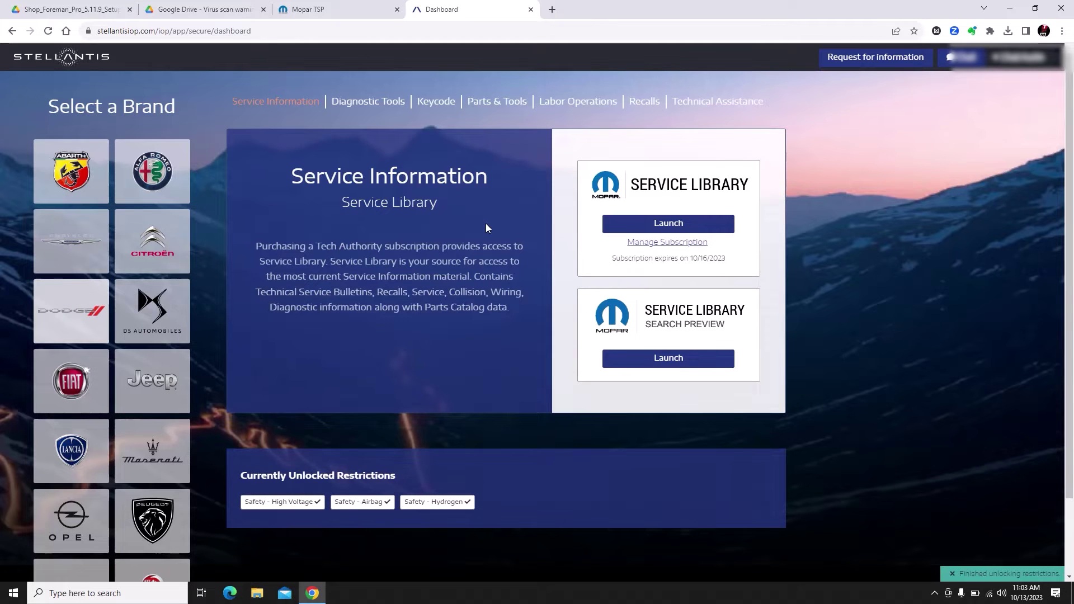
scroll(486, 223, "down", 2)
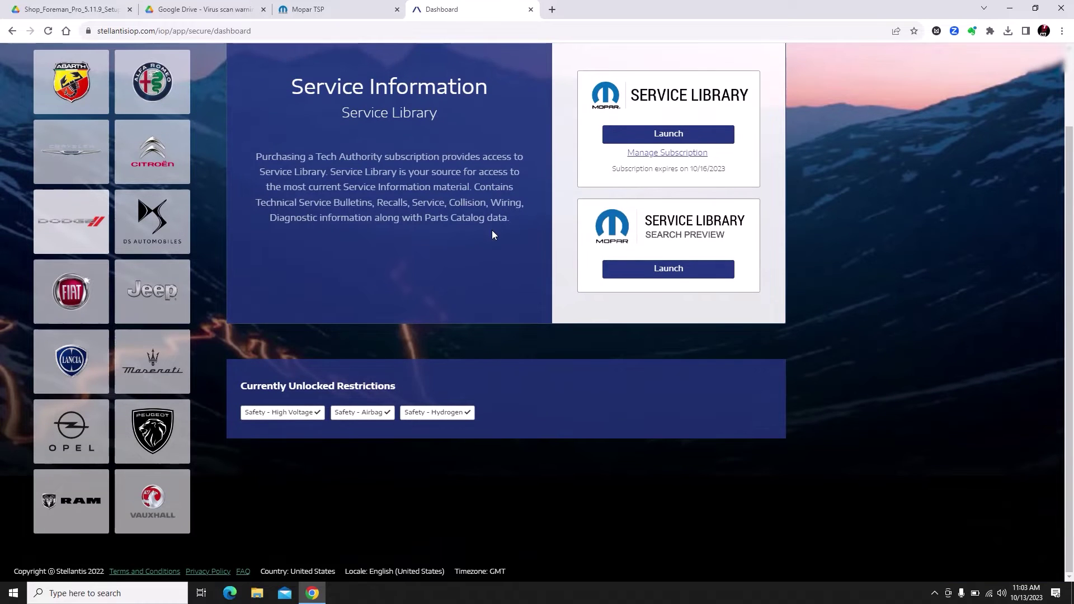
scroll(491, 229, "up", 2)
left_click(374, 102)
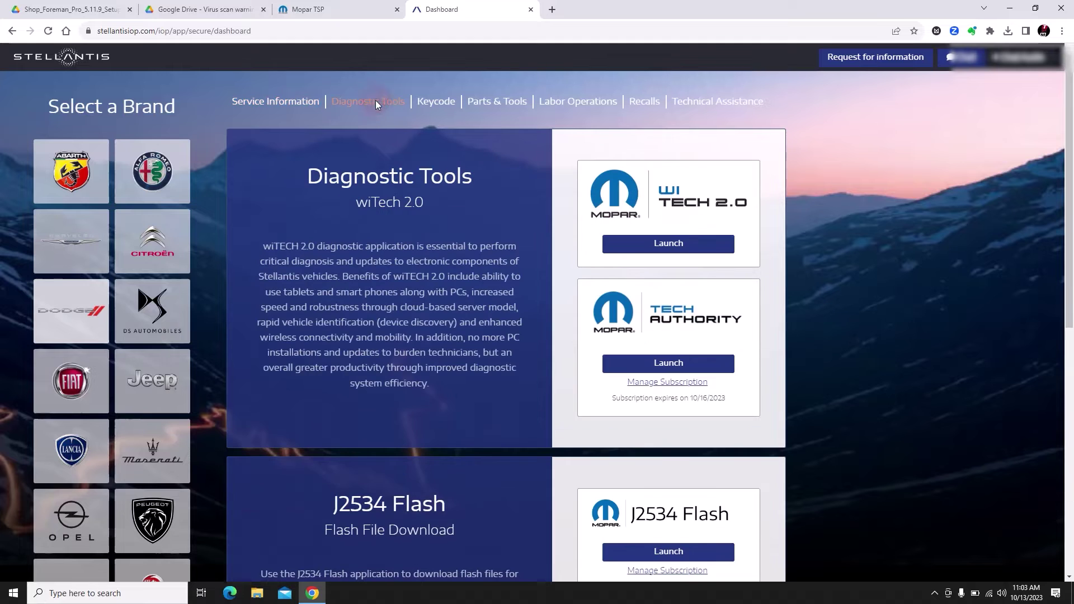
scroll(556, 366, "down", 6)
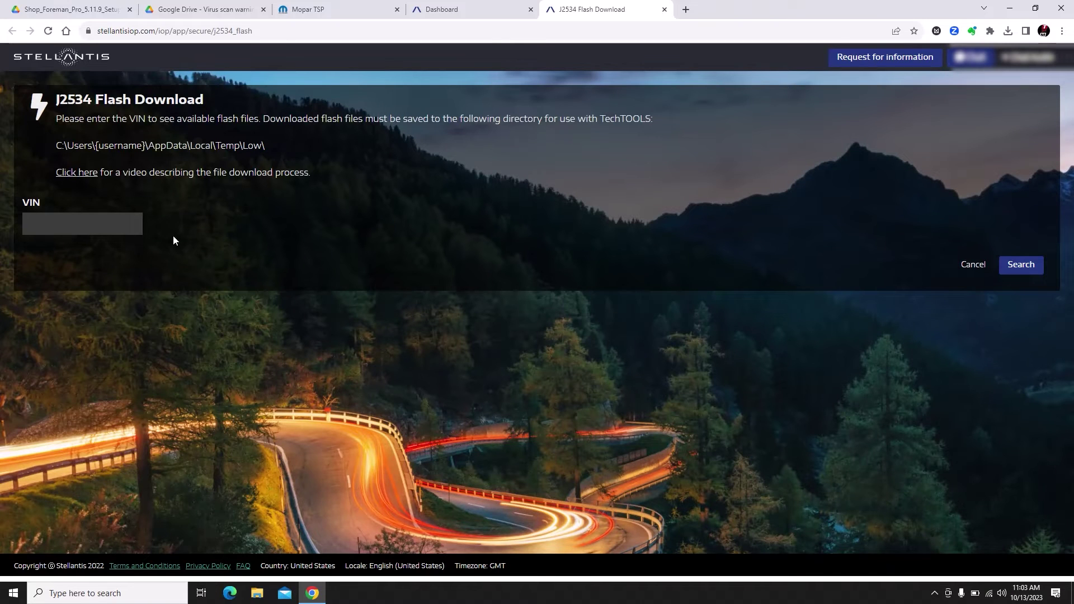
Step: Enter the vehicle's VIN on the J2534 Flash Download page, inserting the missing characters
left_click(101, 218)
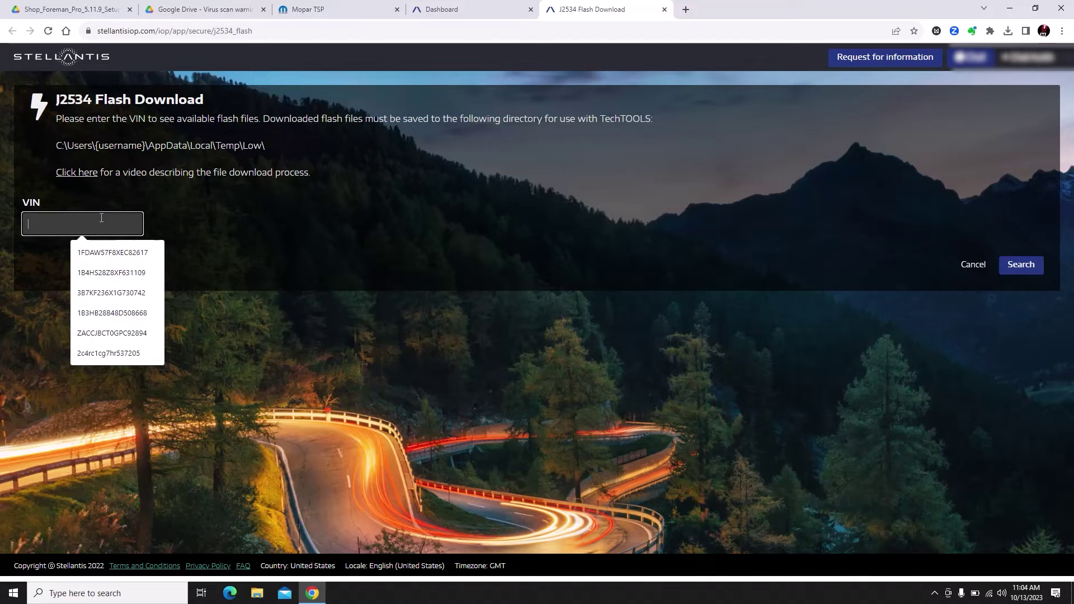
type("2c4")
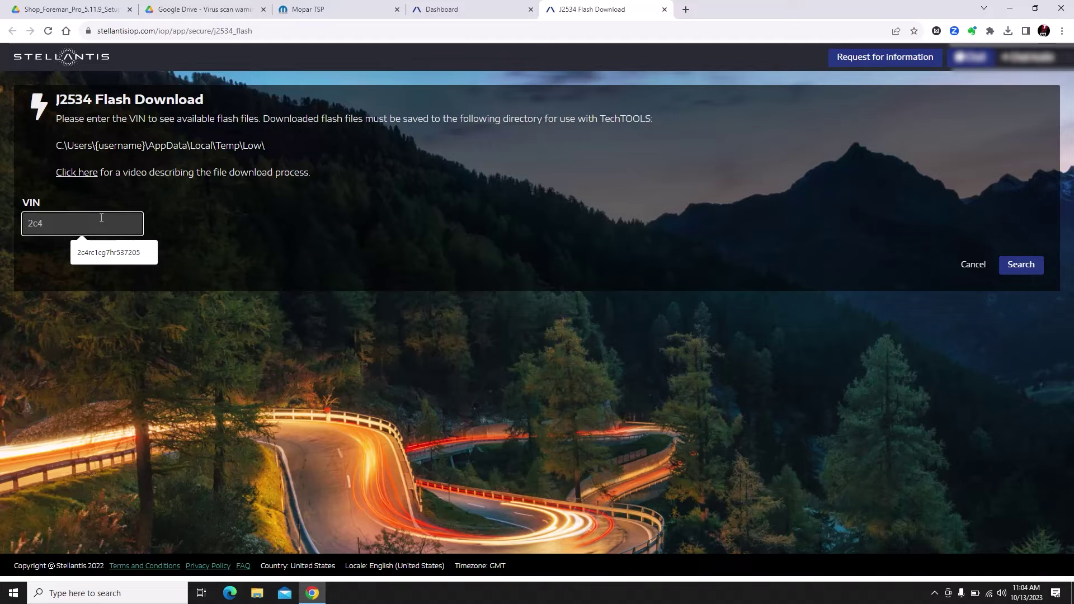
type("rdg")
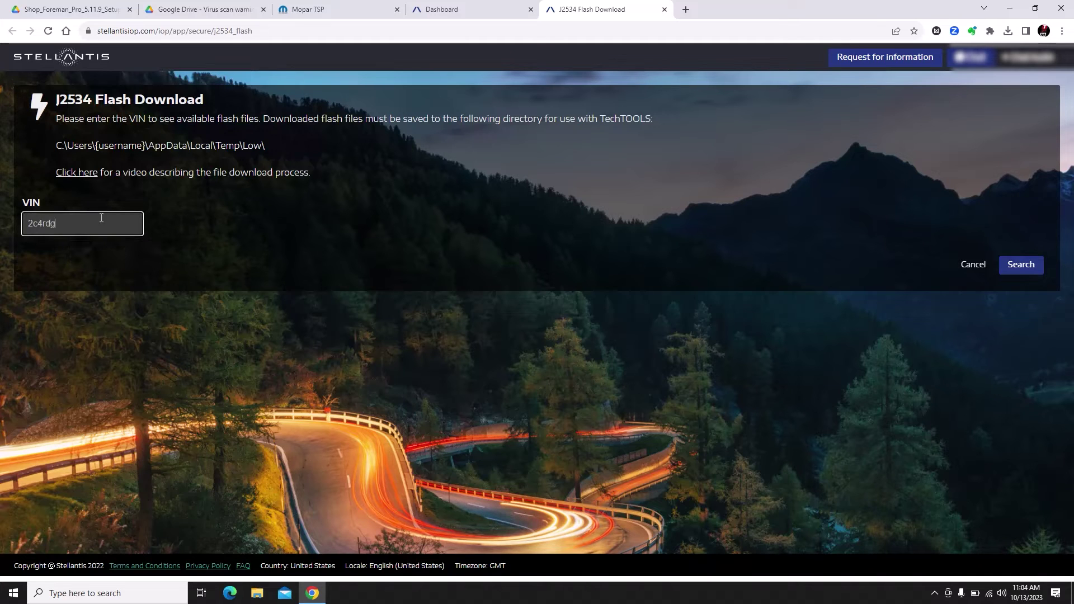
type("cr112560")
left_click(58, 224)
type("cg7")
Step: Search flash files for the VIN, compare the STANDARD and ENHANCED PEDAL PCM calibrations, then launch wiTECH2
left_click(1023, 266)
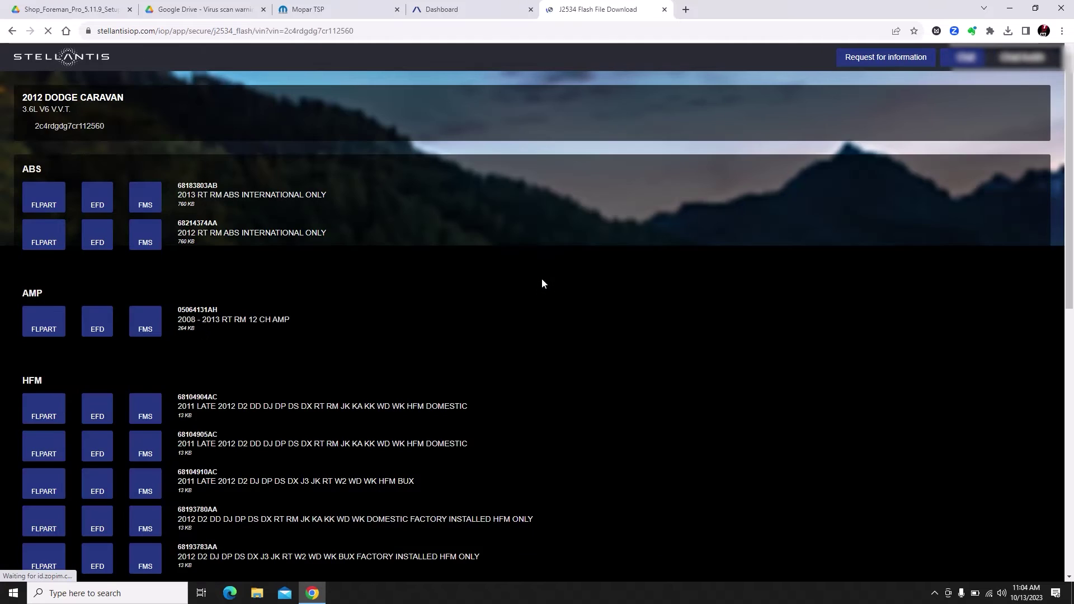
scroll(381, 334, "down", 10)
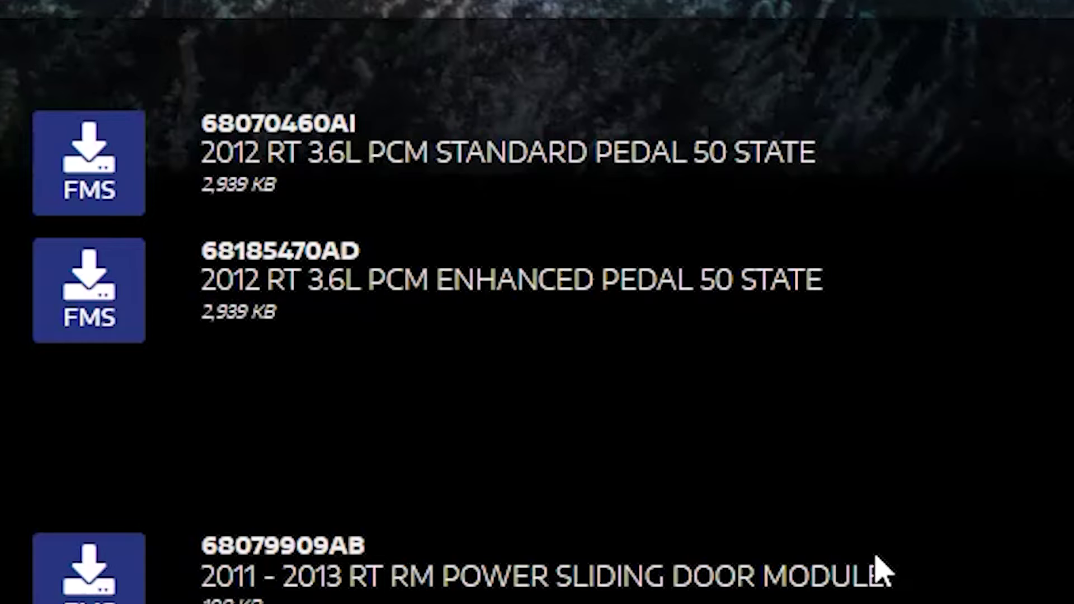
scroll(884, 570, "up", 2)
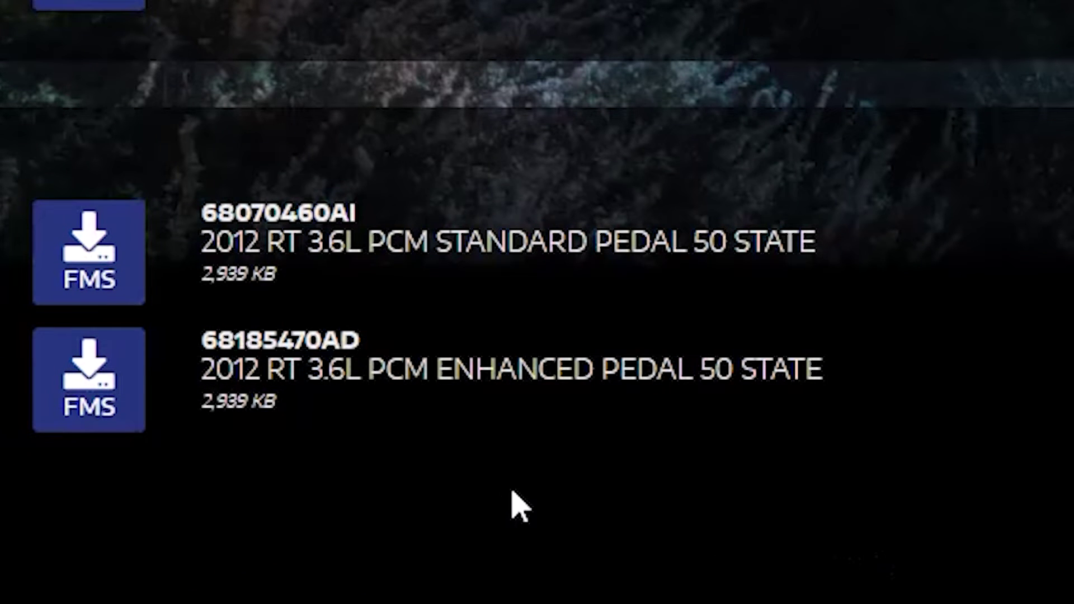
left_click(526, 375)
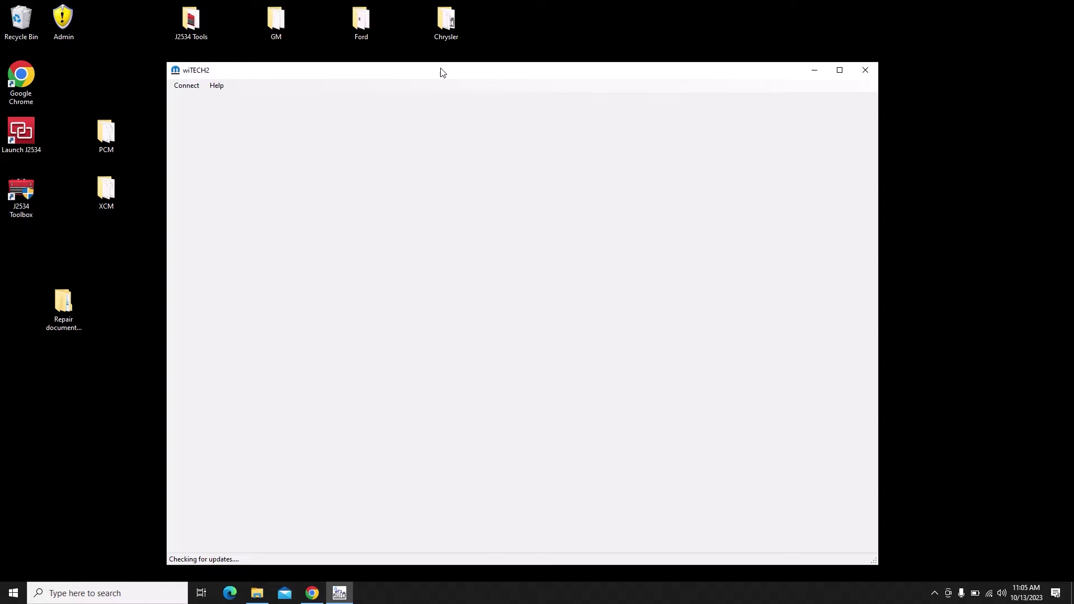
Step: Connect to the vehicle via Connect > Device > Non Verified J2534 Device > Launch J2534
left_click(191, 87)
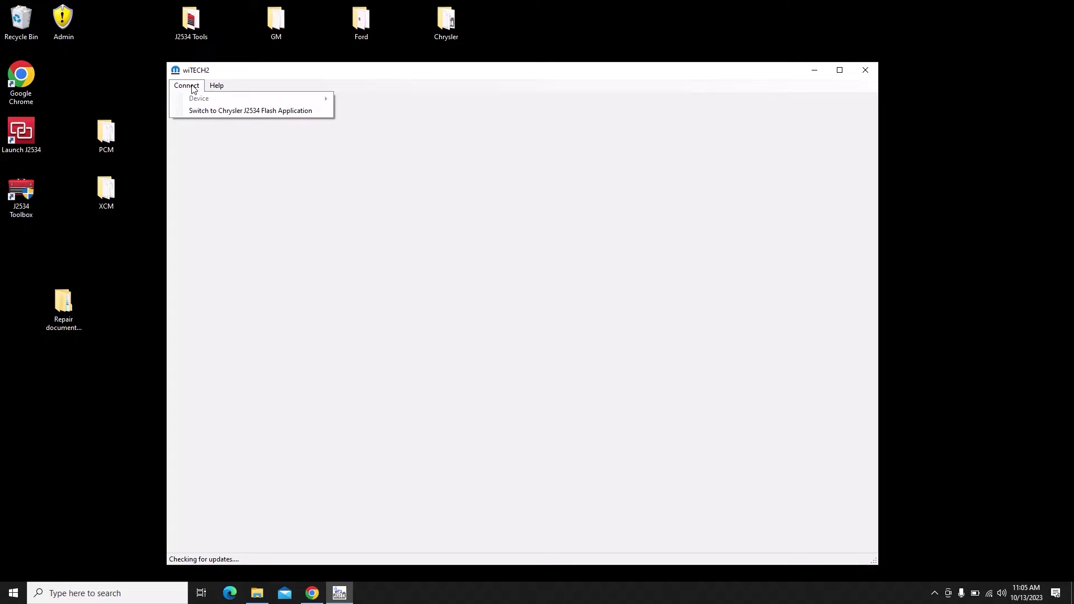
left_click(249, 377)
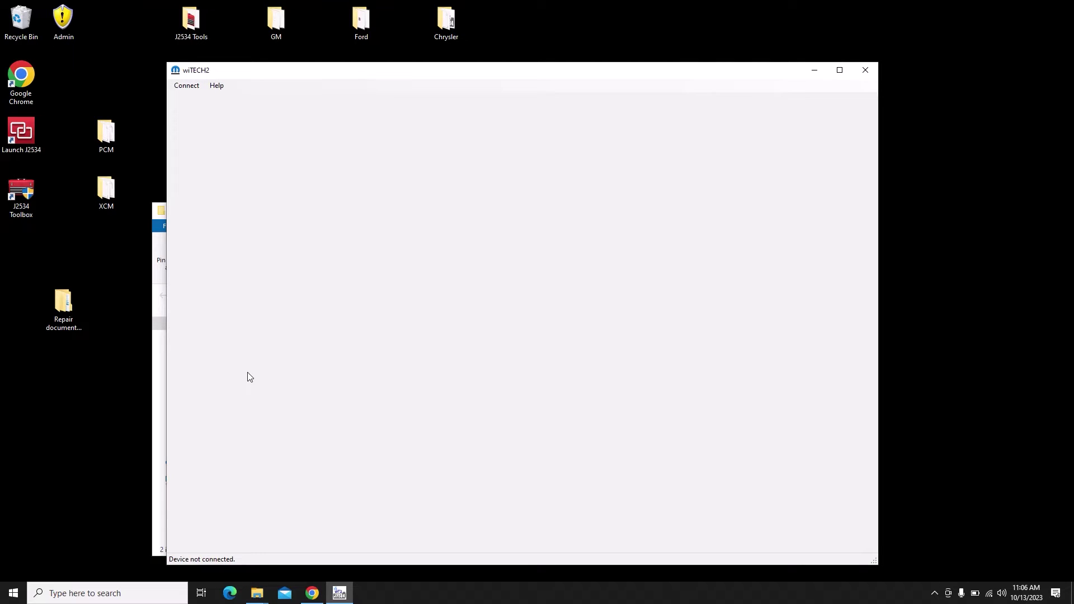
left_click(188, 85)
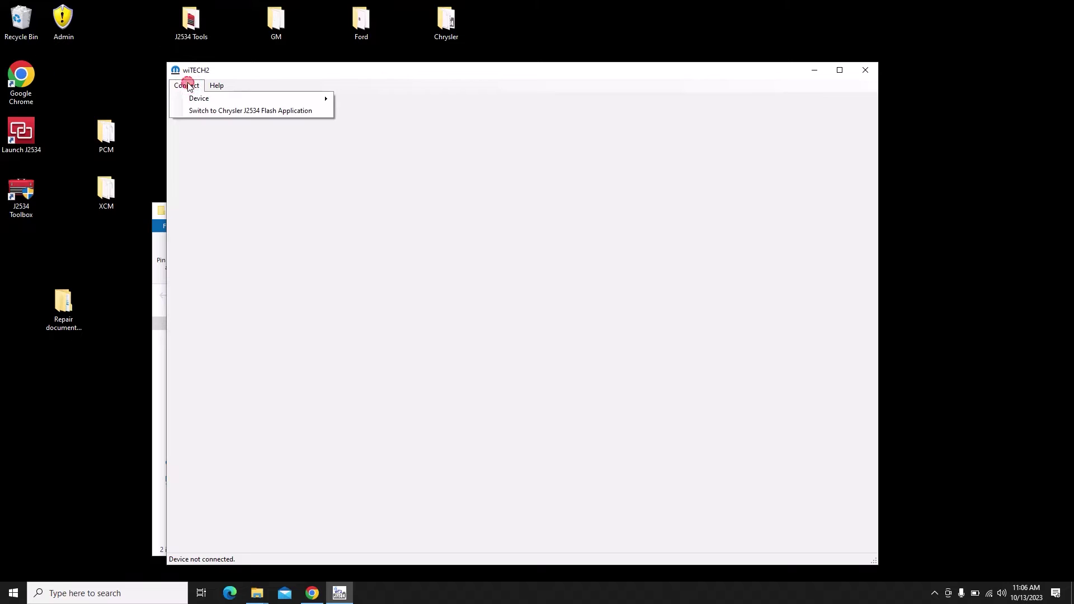
mouse_move(197, 99)
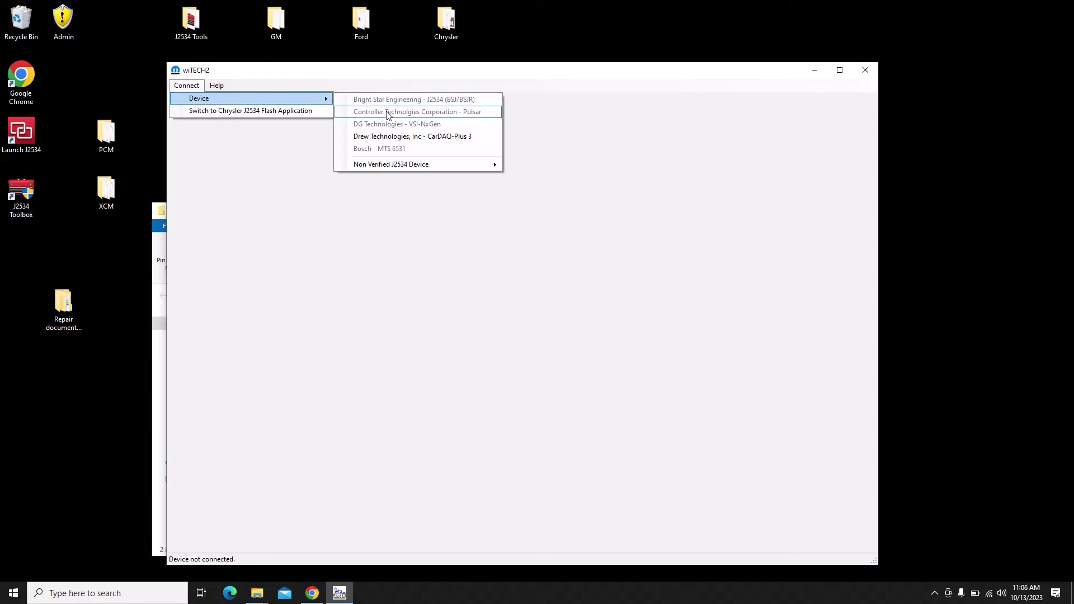
mouse_move(406, 163)
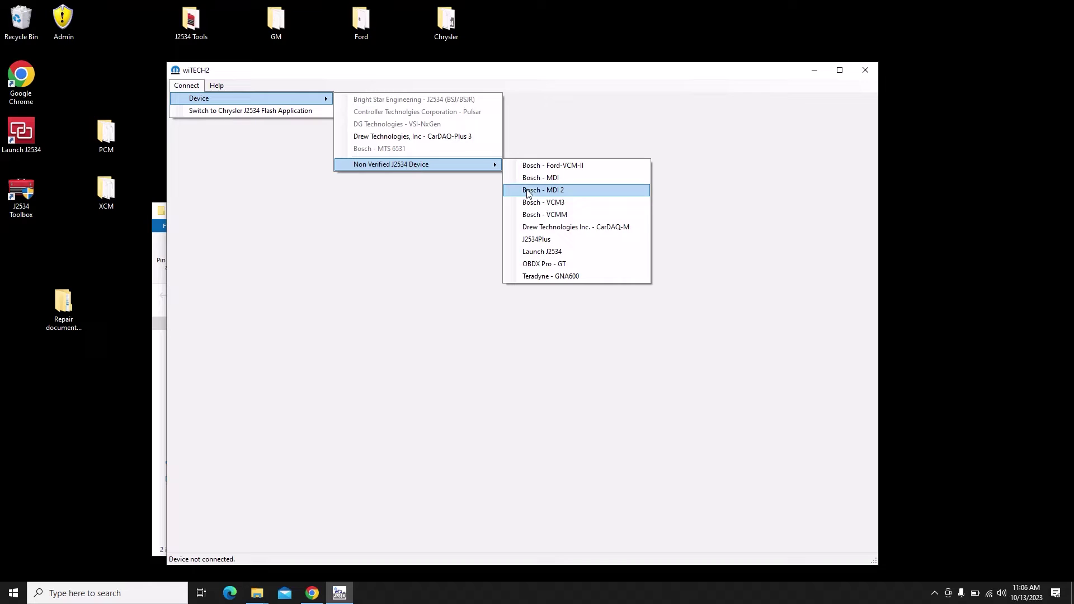
left_click(546, 250)
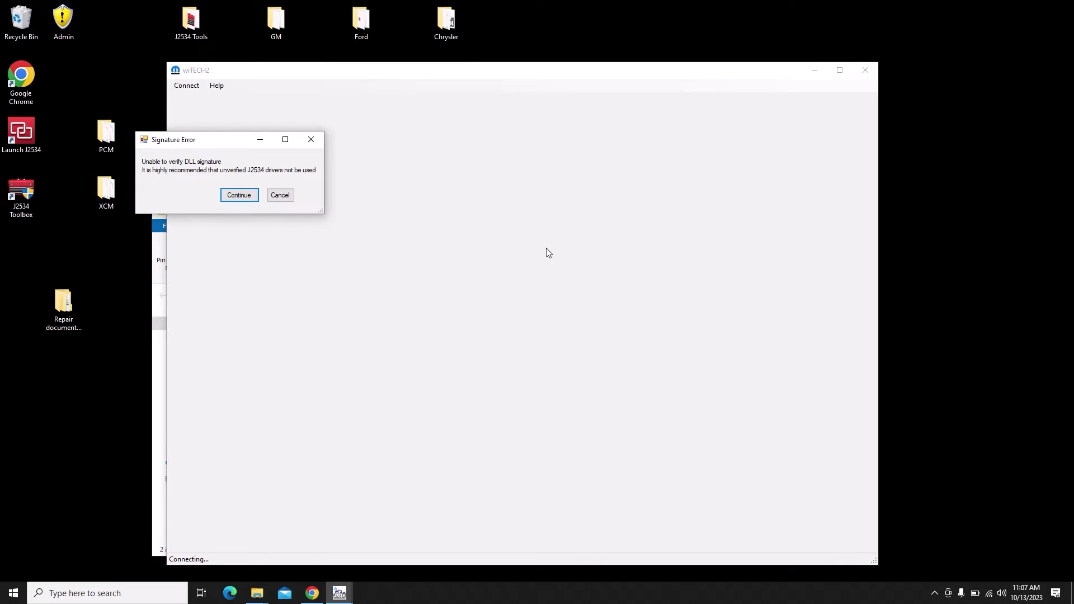
Step: Continue past both driver Signature Error warnings to reach the connected 2012 Dodge Caravan
left_click(236, 195)
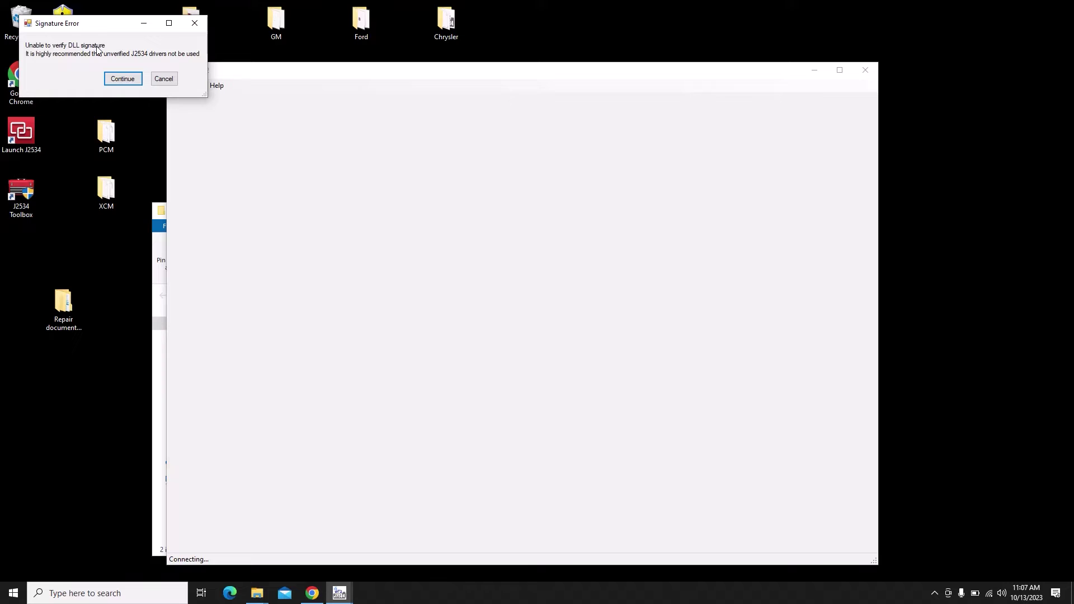
left_click(113, 79)
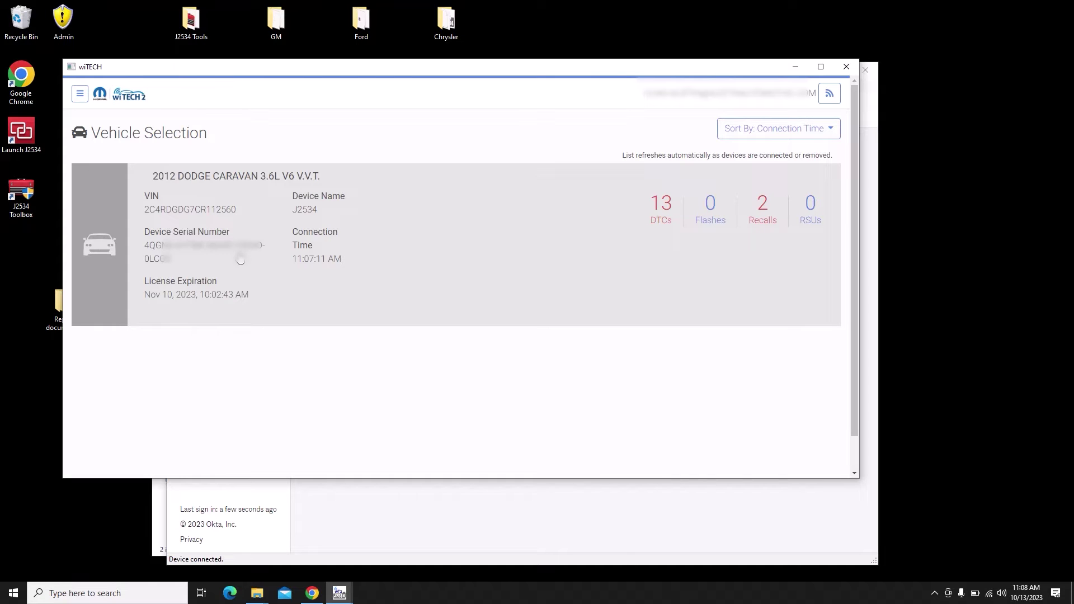
Step: Open the Caravan, browse its stored DTCs, then list all flashes including PCM 68070460AI
left_click(241, 259)
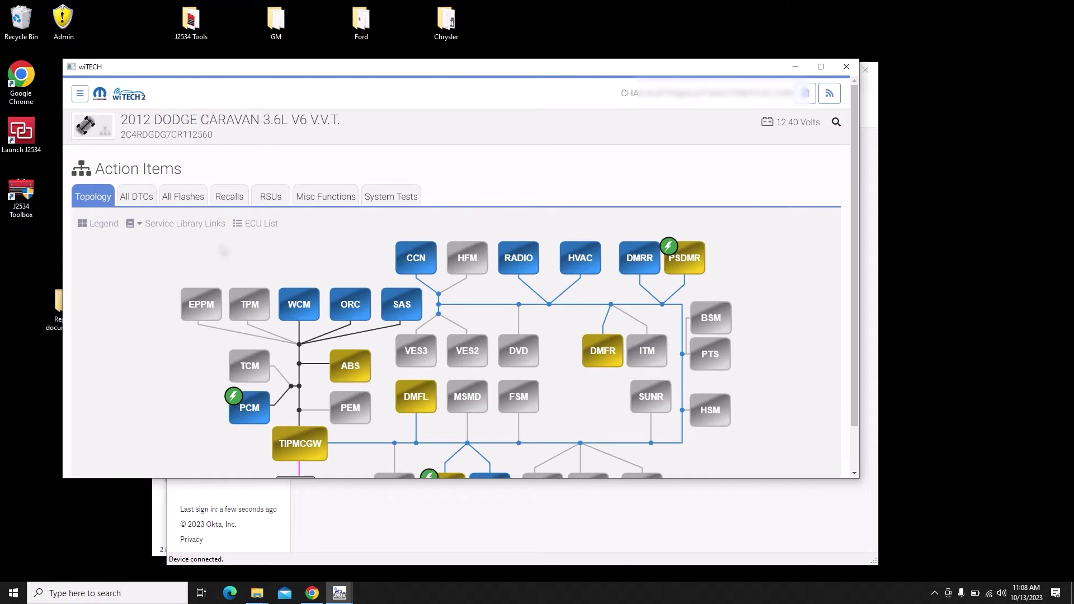
left_click(144, 197)
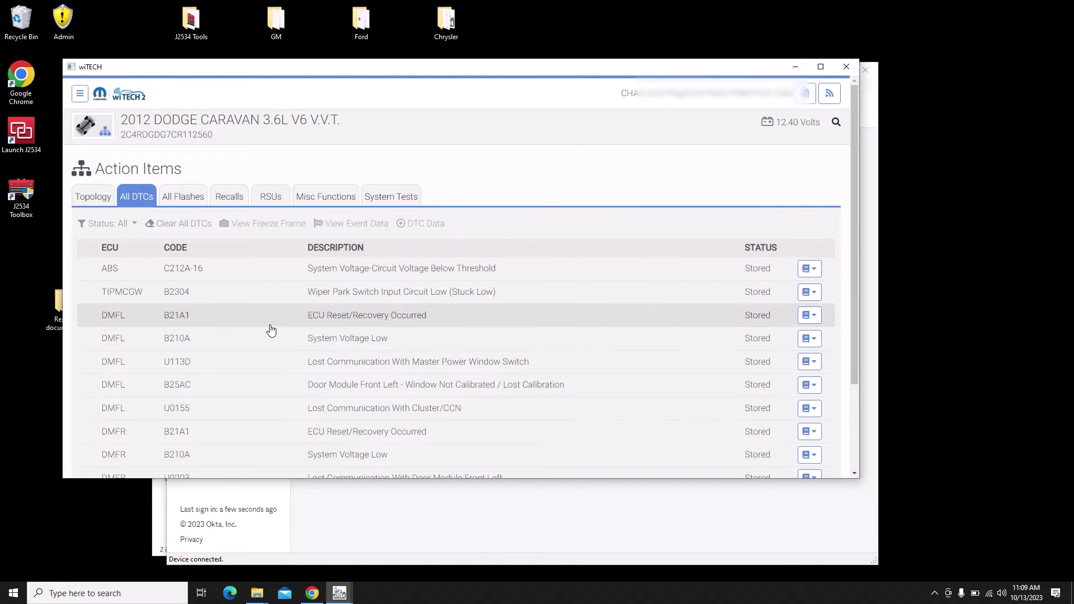
scroll(270, 330, "down", 3)
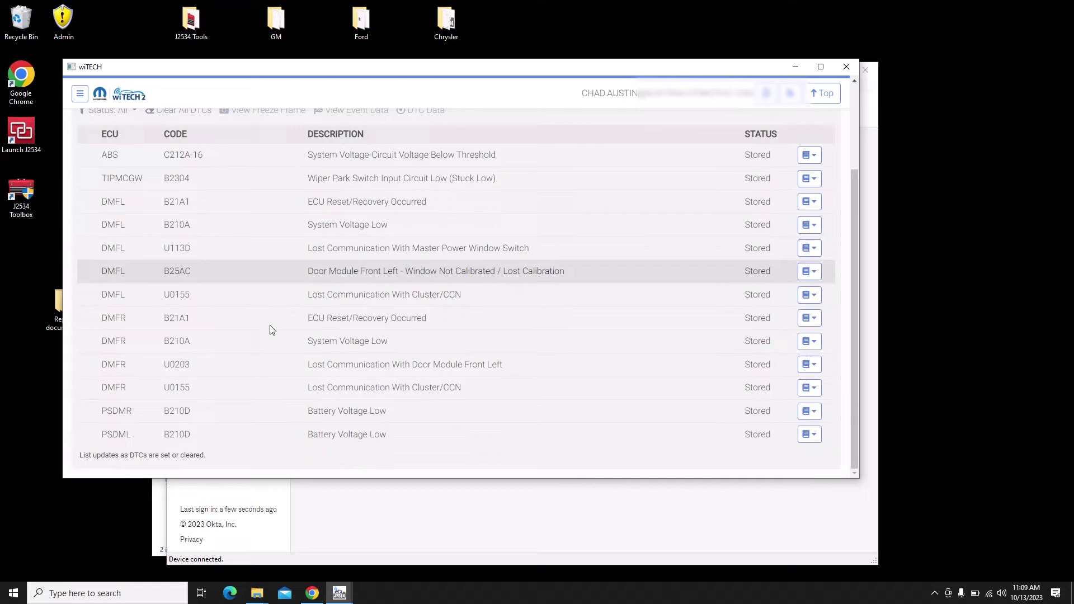
scroll(270, 330, "up", 3)
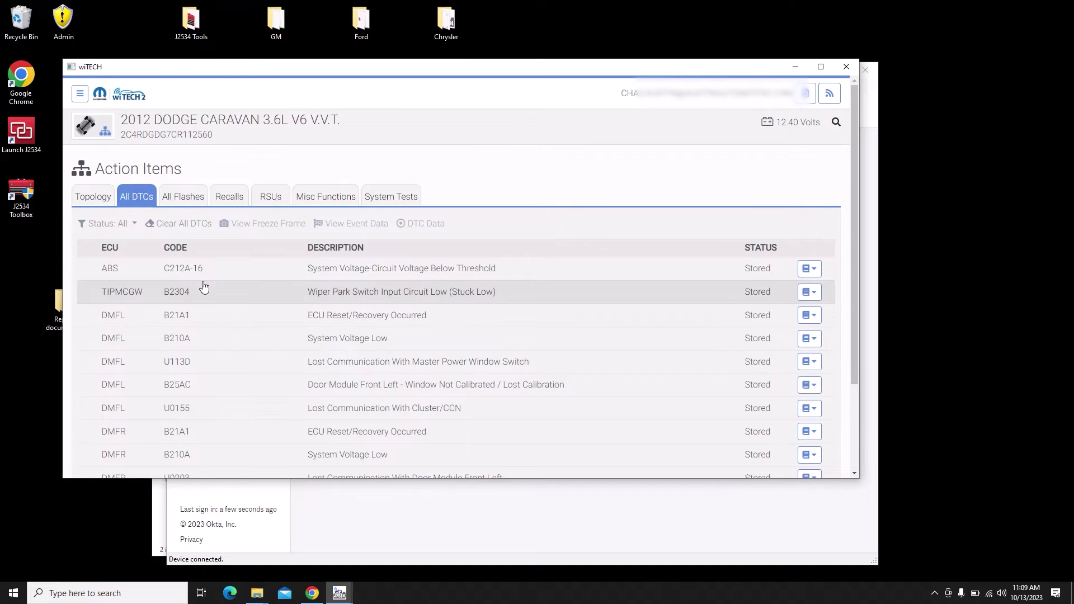
left_click(186, 204)
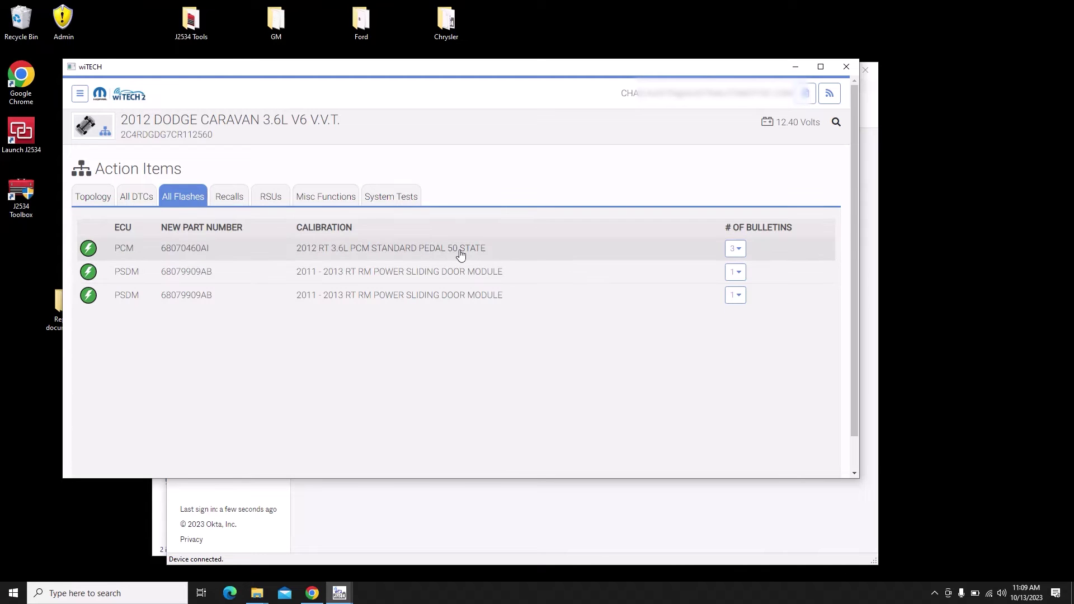
Step: Read PCM bulletin 21-012-12 on Transmission Shift Quality Improvements, close it, and return to Chrome
left_click(736, 250)
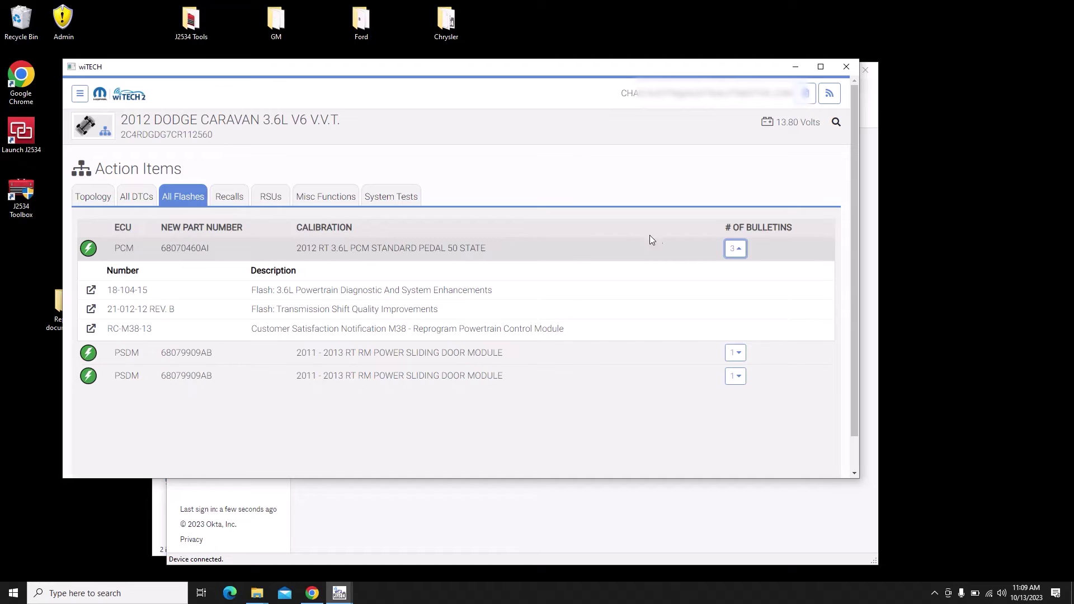
left_click(412, 310)
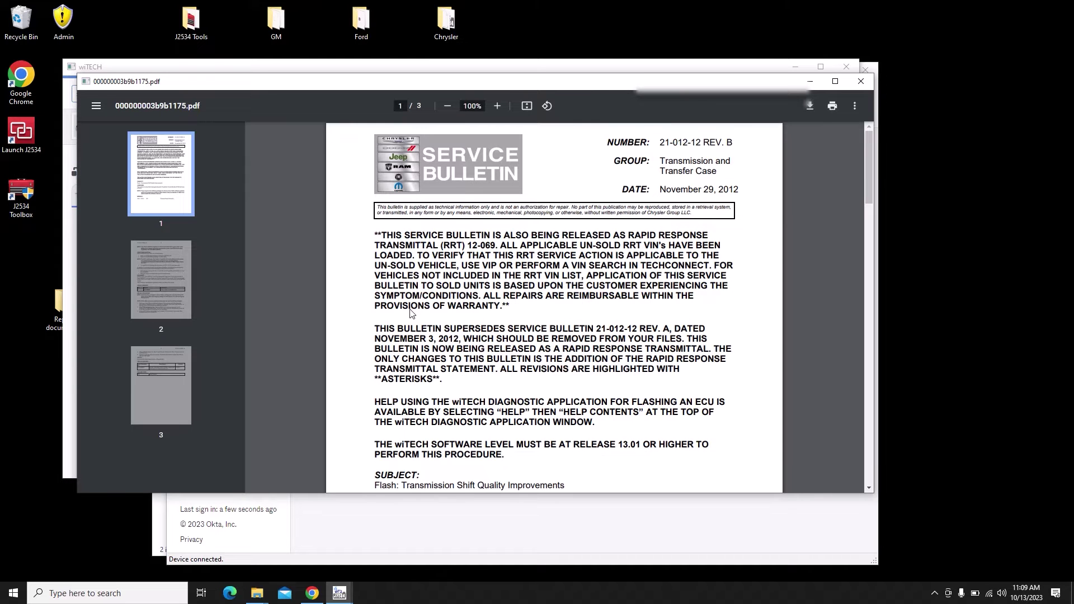
scroll(412, 312, "down", 2)
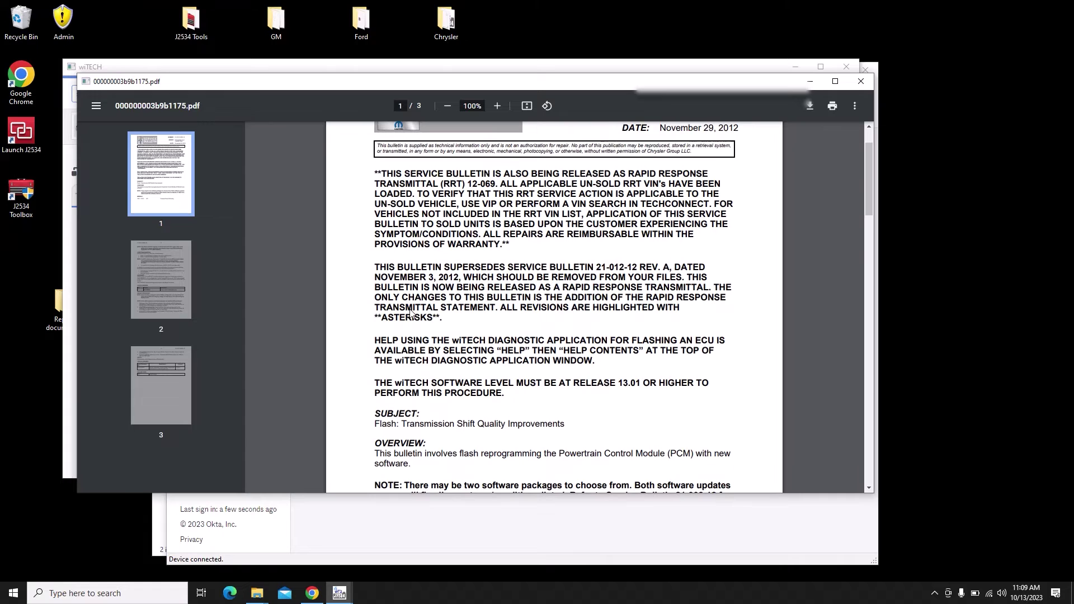
key("alt+F4")
left_click(312, 593)
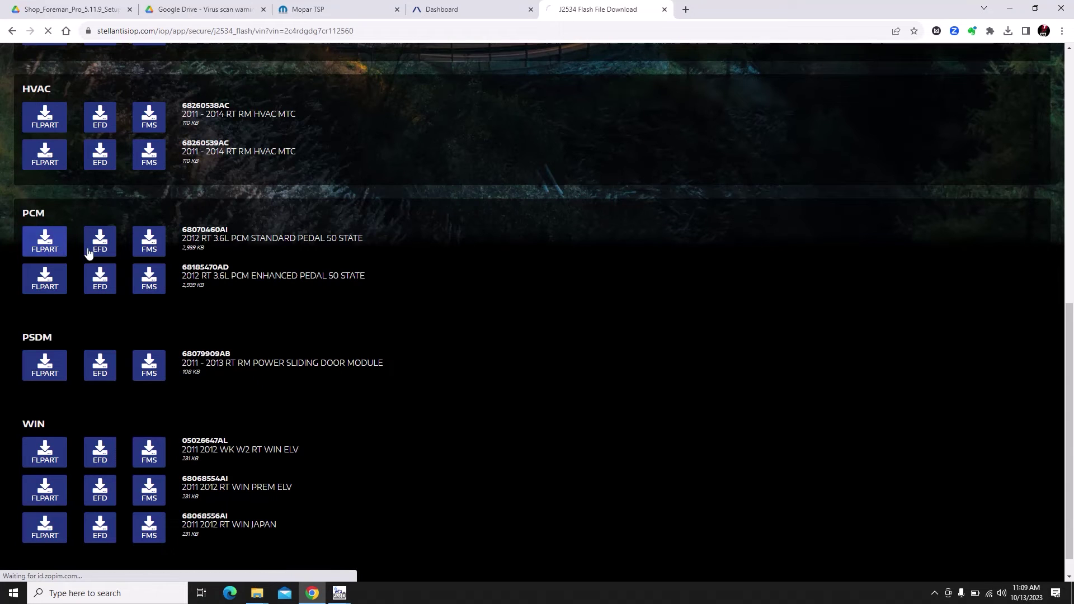
Step: Download the FLPART, EFD and FMS files for PCM 68070460AI and restore the browser window
left_click(96, 252)
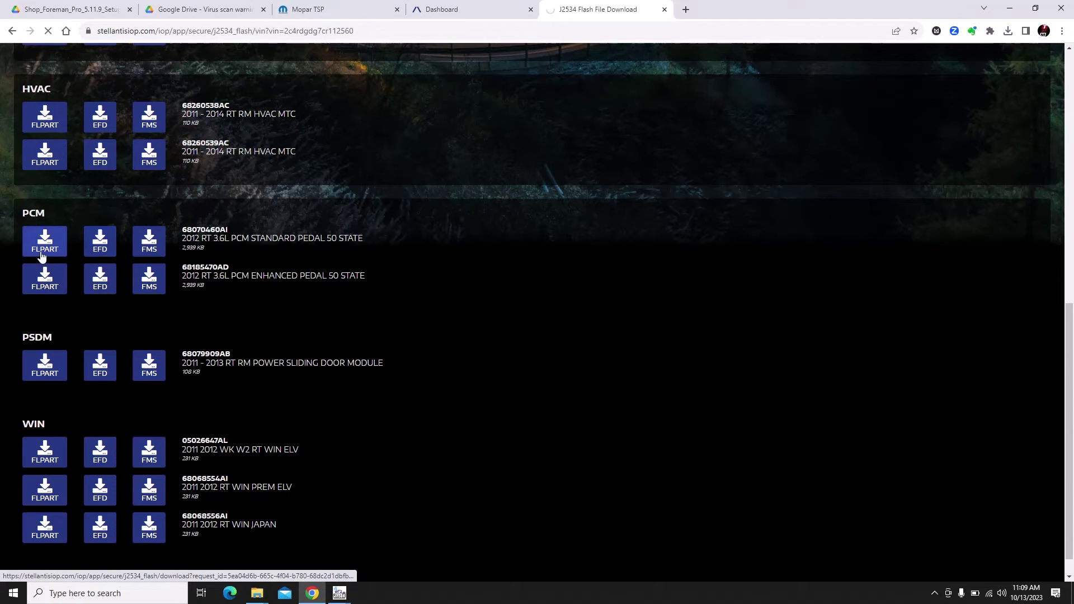
left_click(42, 251)
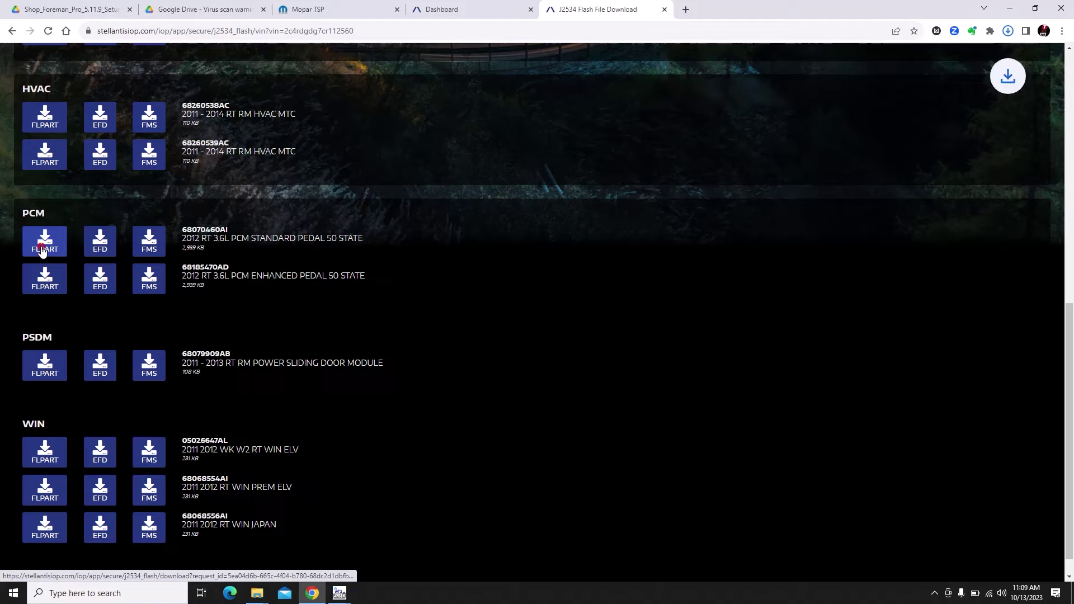
left_click(96, 248)
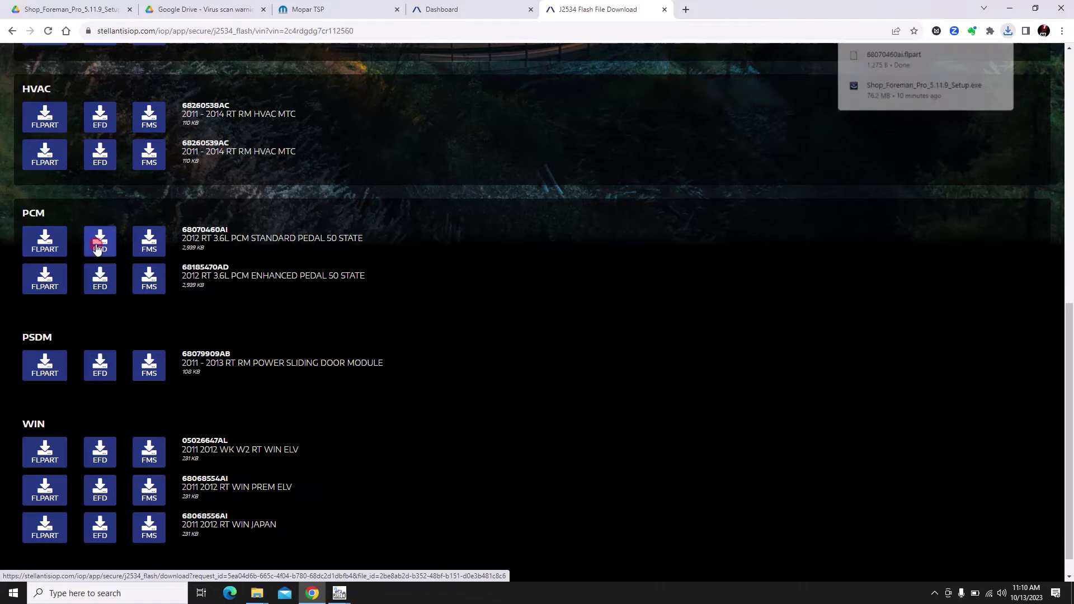
left_click(139, 248)
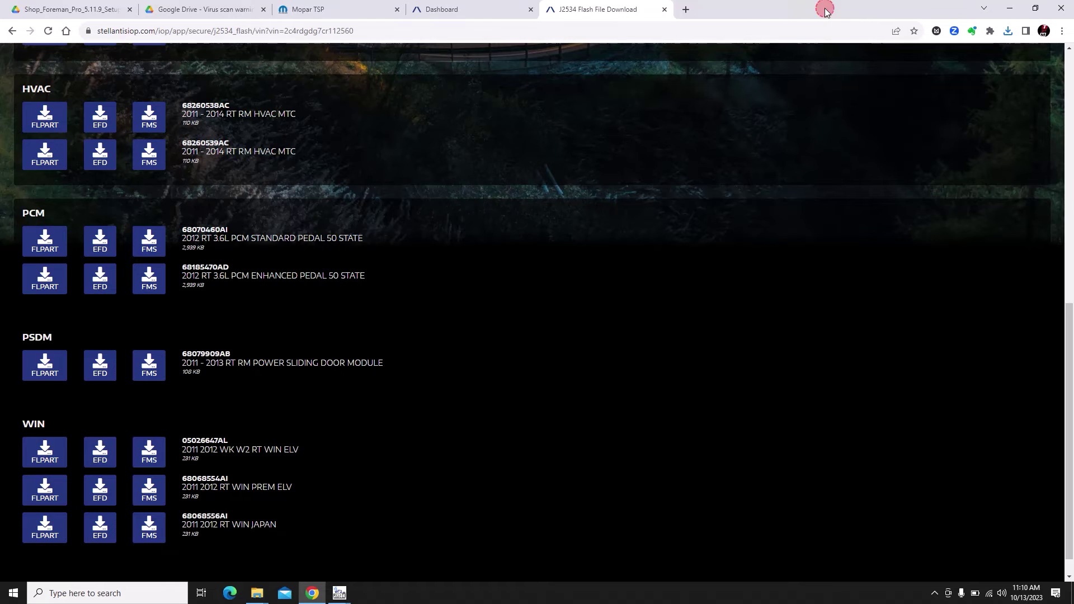
left_click_drag(824, 7, 737, 141)
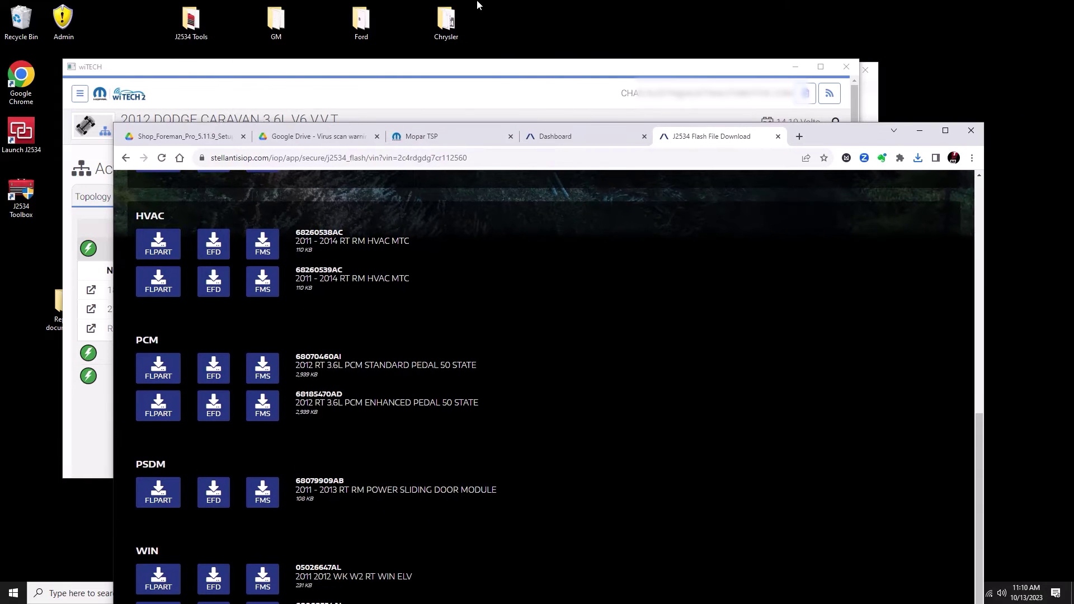
Step: Copy the 68070460ai .efd/.flpart and FMS168.fms files from Downloads into Temp\Low, deleting 68070460ai (1).flpart
key("ctrl+j")
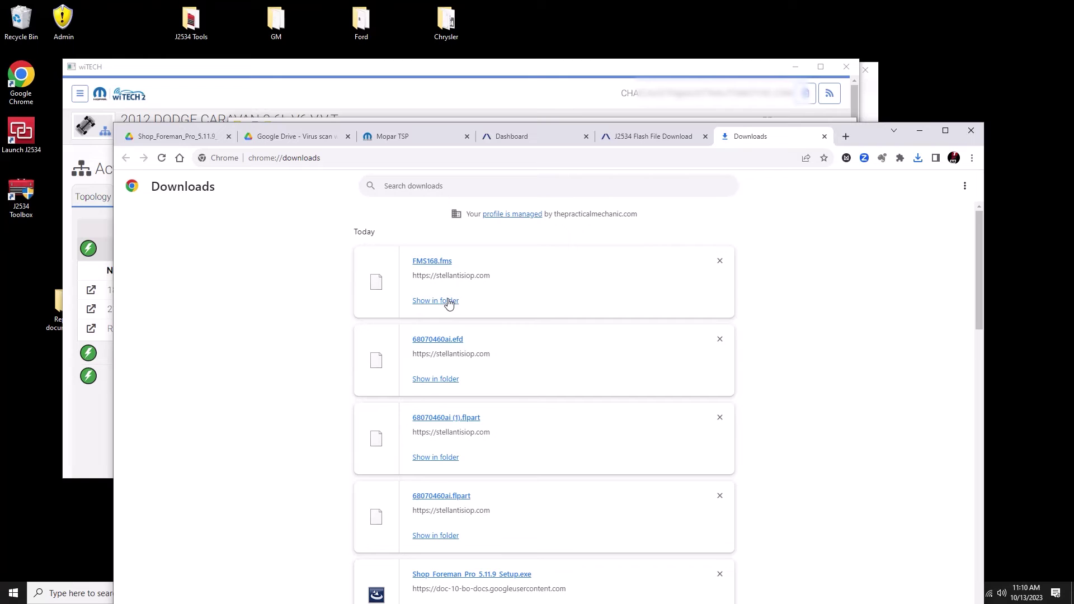
left_click(448, 301)
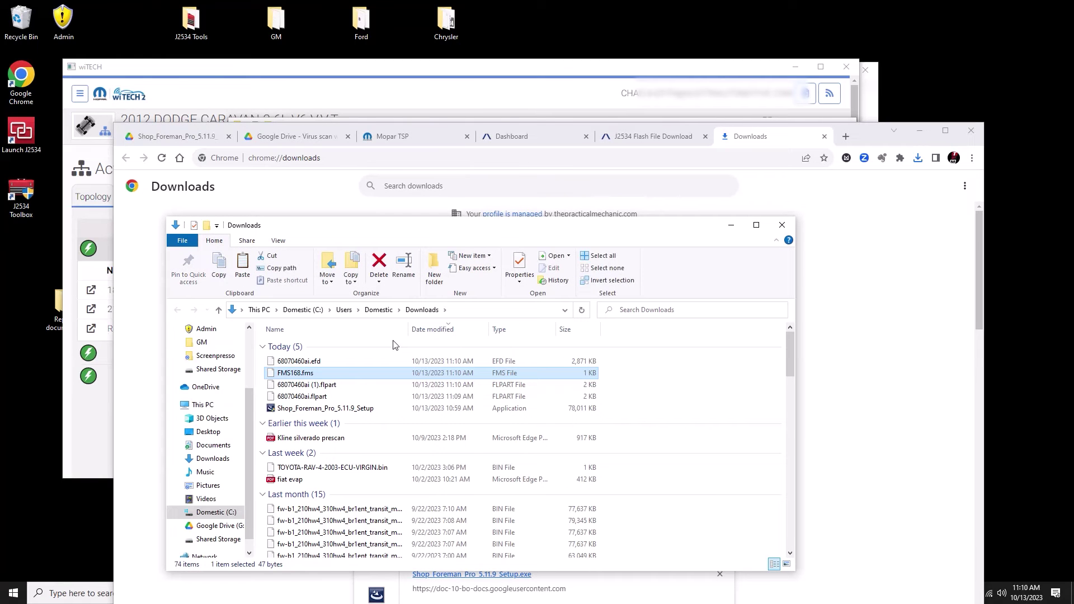
left_click(340, 361)
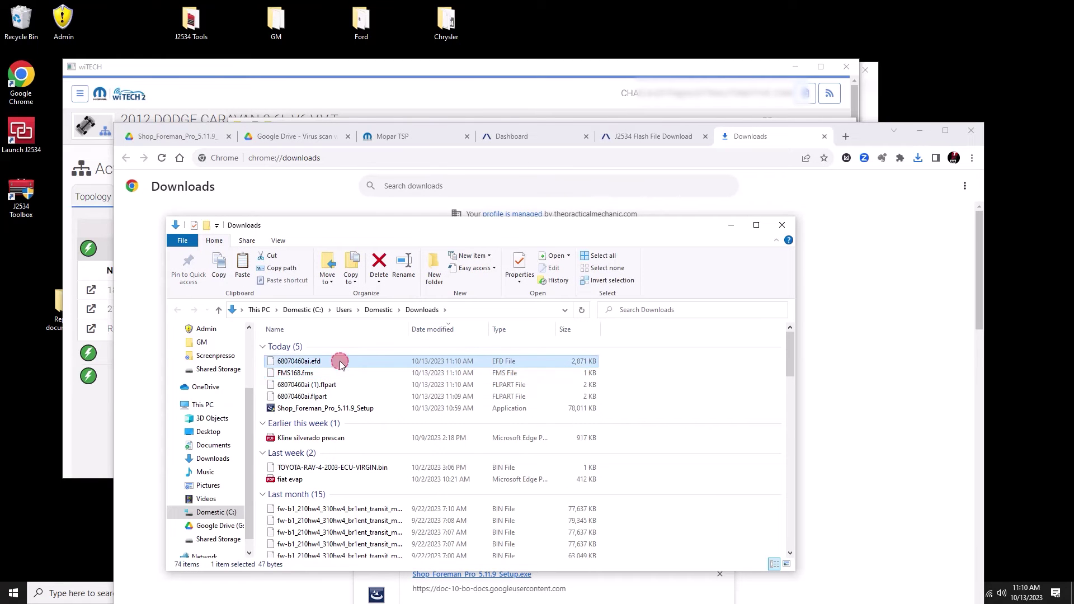
left_click(338, 397, "shift")
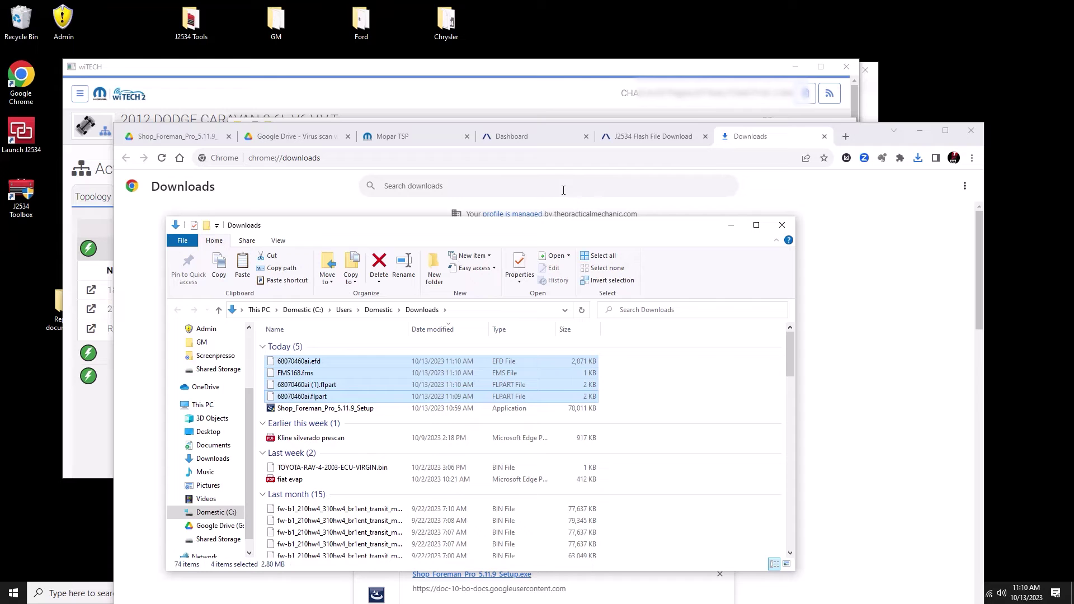
key("alt+Tab")
key("Tab")
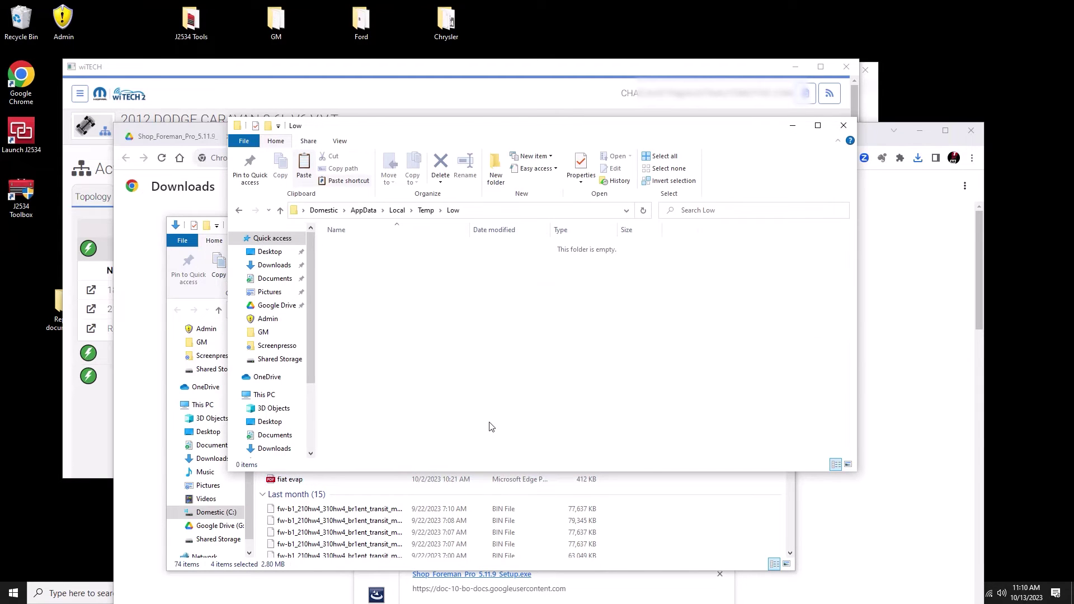
key("ctrl+v")
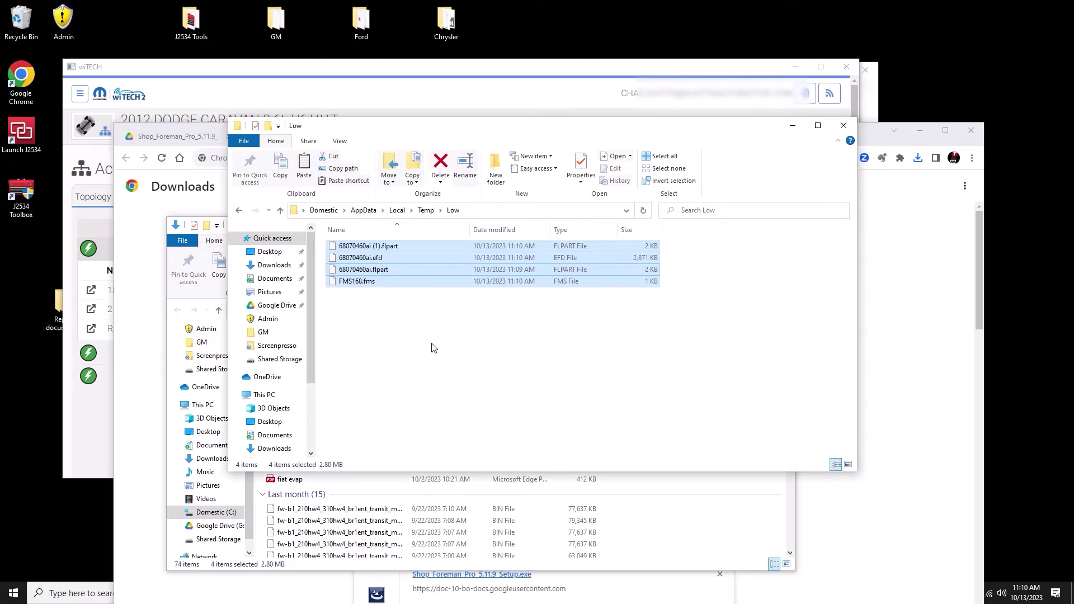
left_click(389, 252)
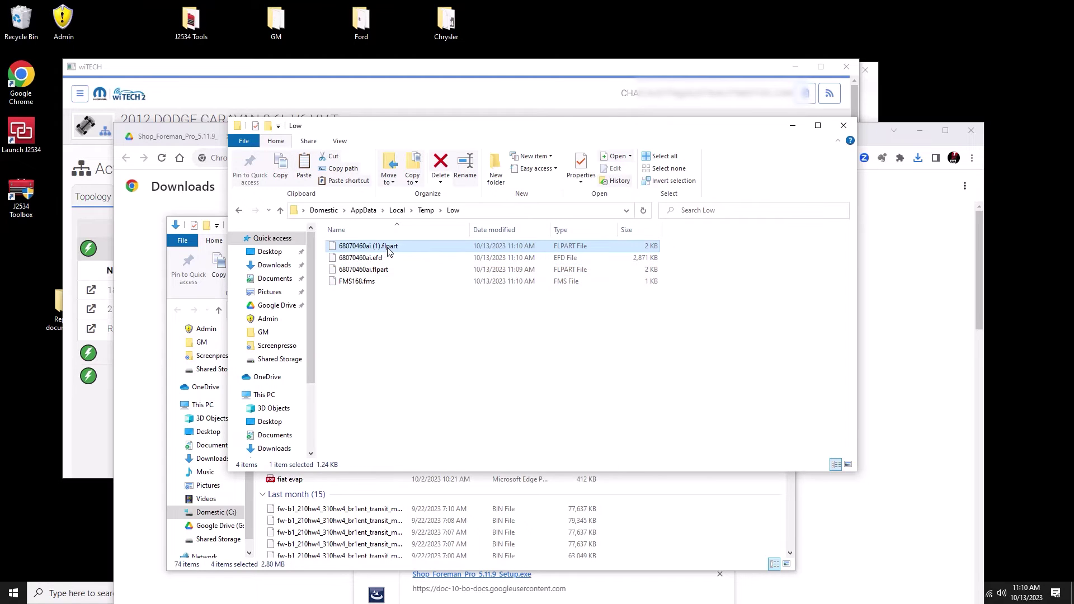
key("Delete")
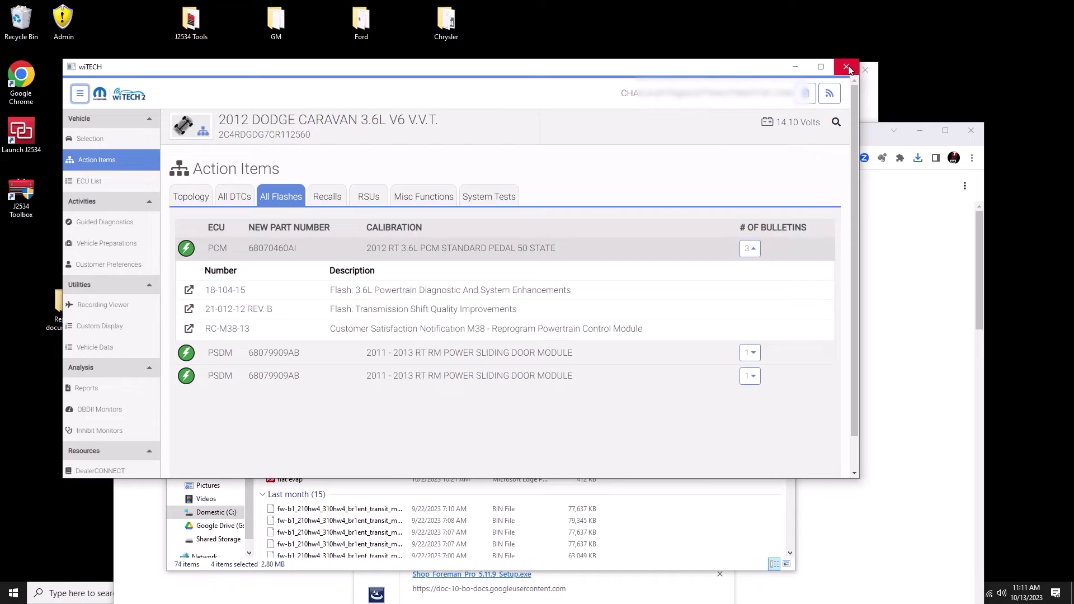
Step: Close the wiTECH vehicle session and switch to the Chrysler J2534 Flash Application
left_click(849, 70)
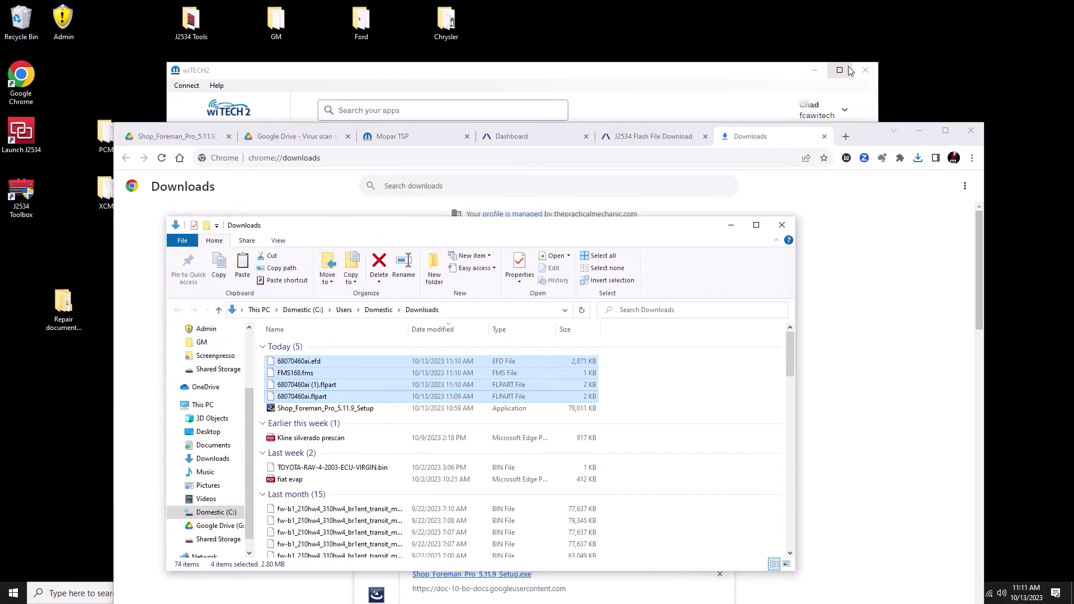
left_click(786, 76)
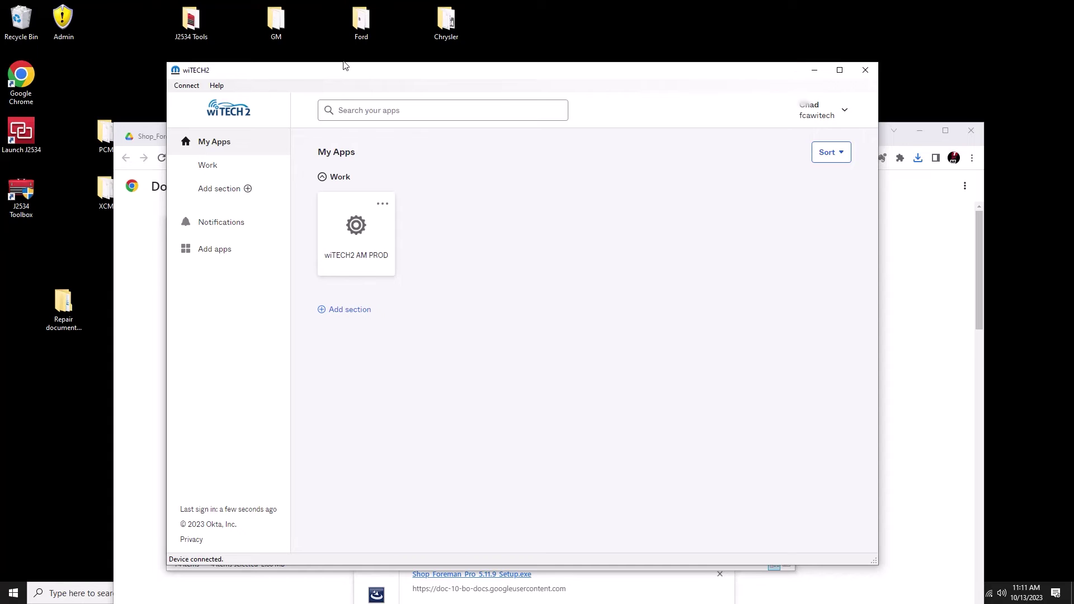
left_click(192, 86)
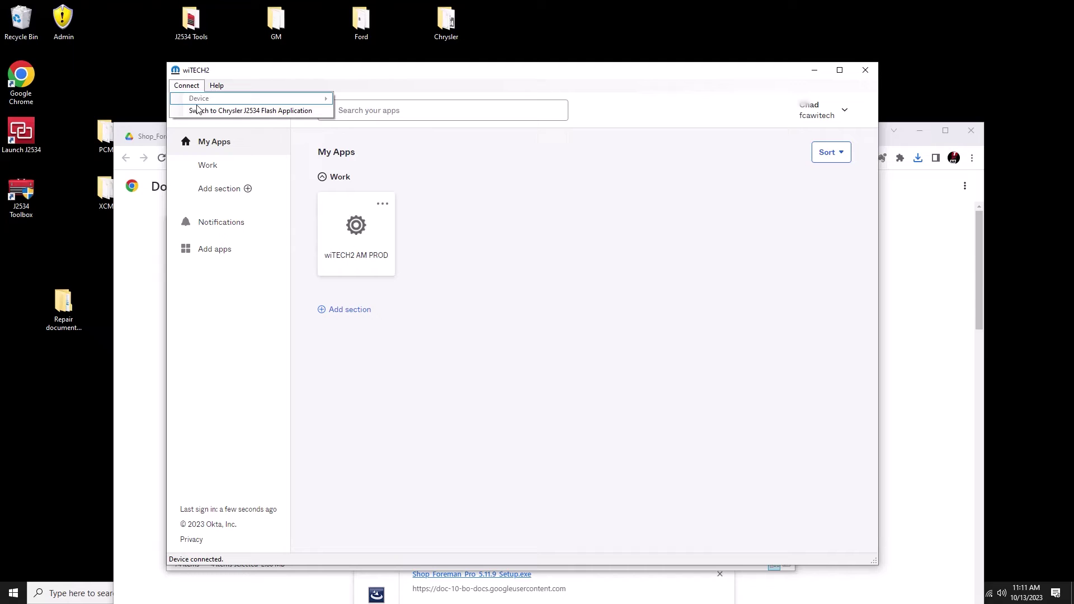
left_click(201, 111)
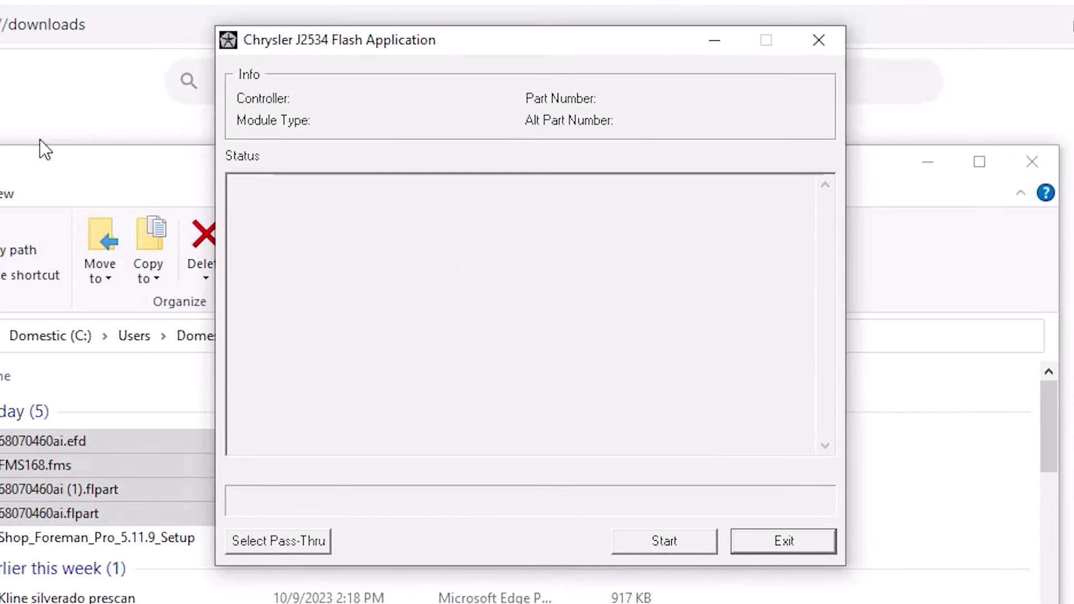
Step: Select Launch J2534 as the pass-thru device and start reading the PCM
left_click(292, 542)
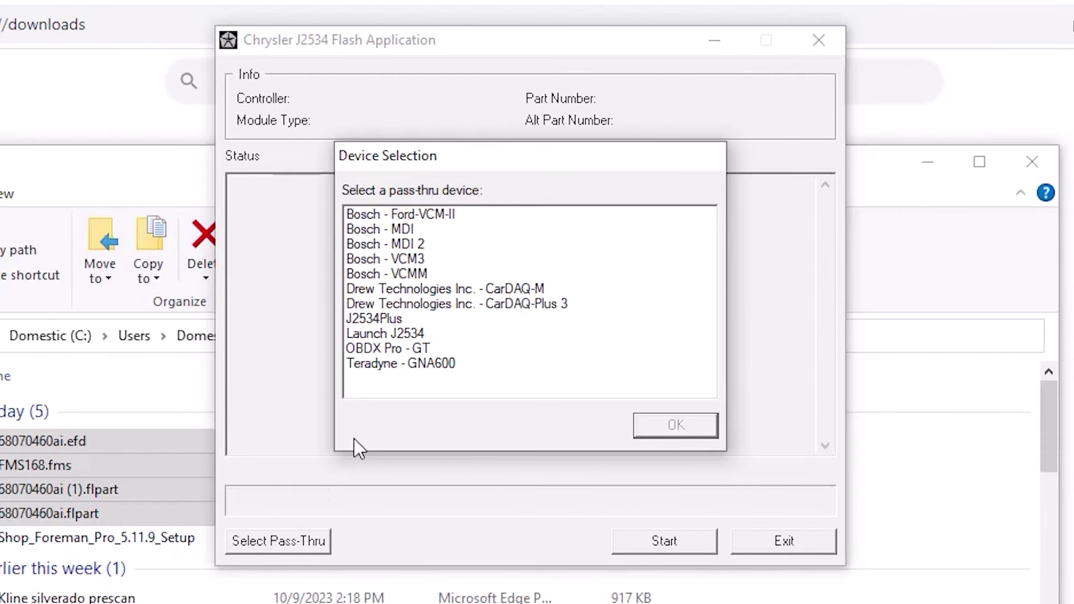
left_click(397, 335)
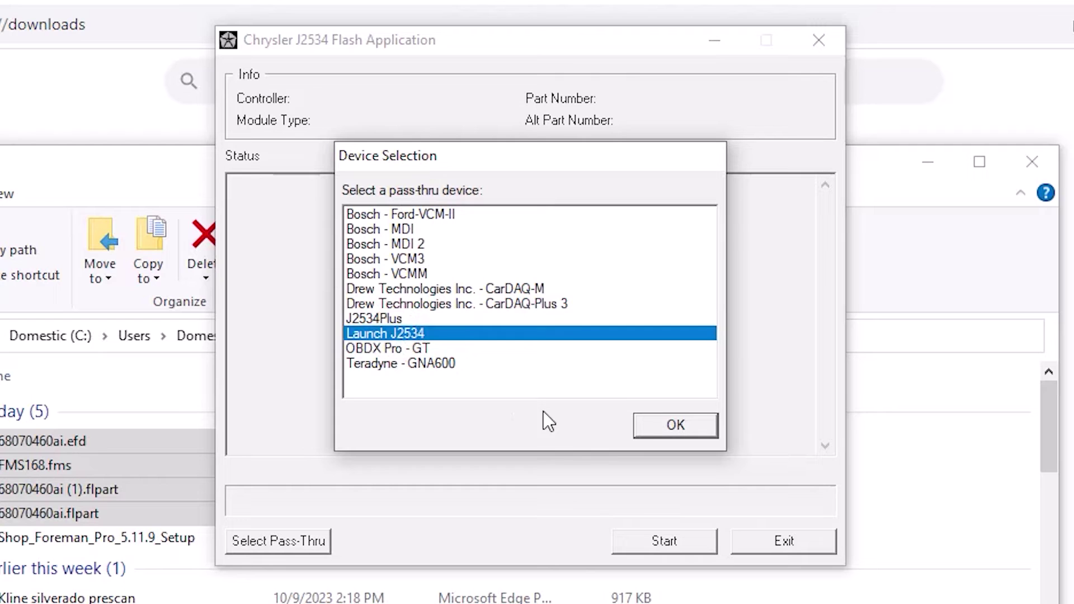
left_click(648, 427)
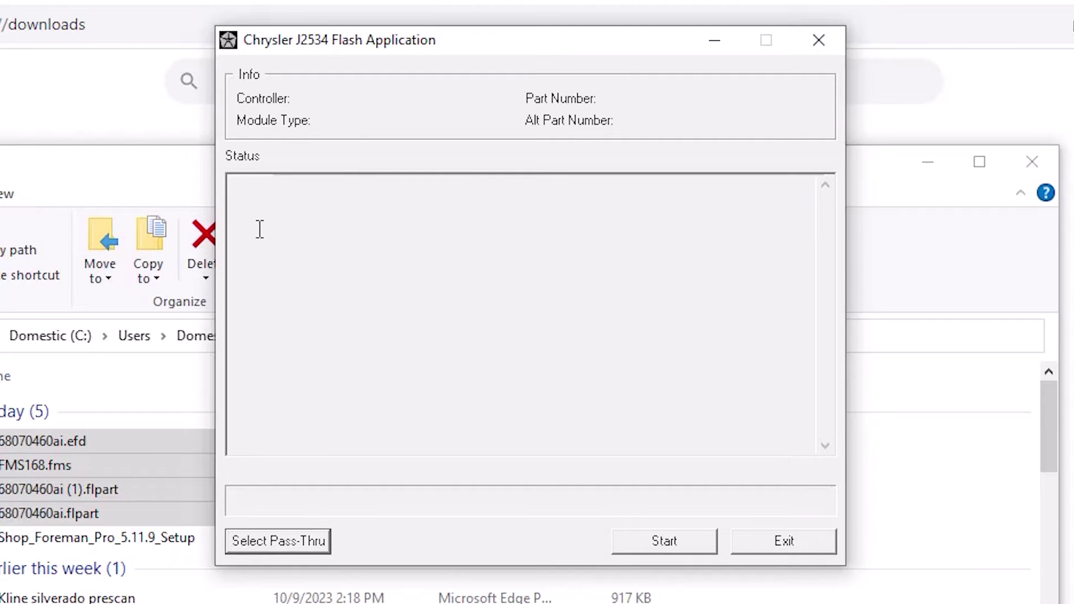
left_click(646, 536)
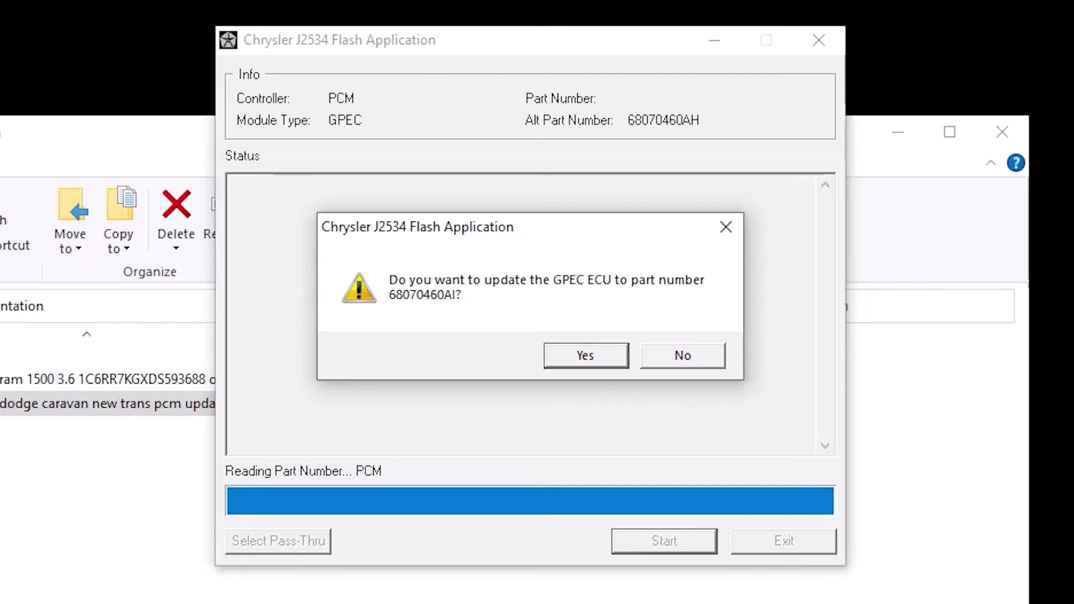
Step: Confirm updating the GPEC PCM from 68070460AH to 68070460AI
left_click(591, 358)
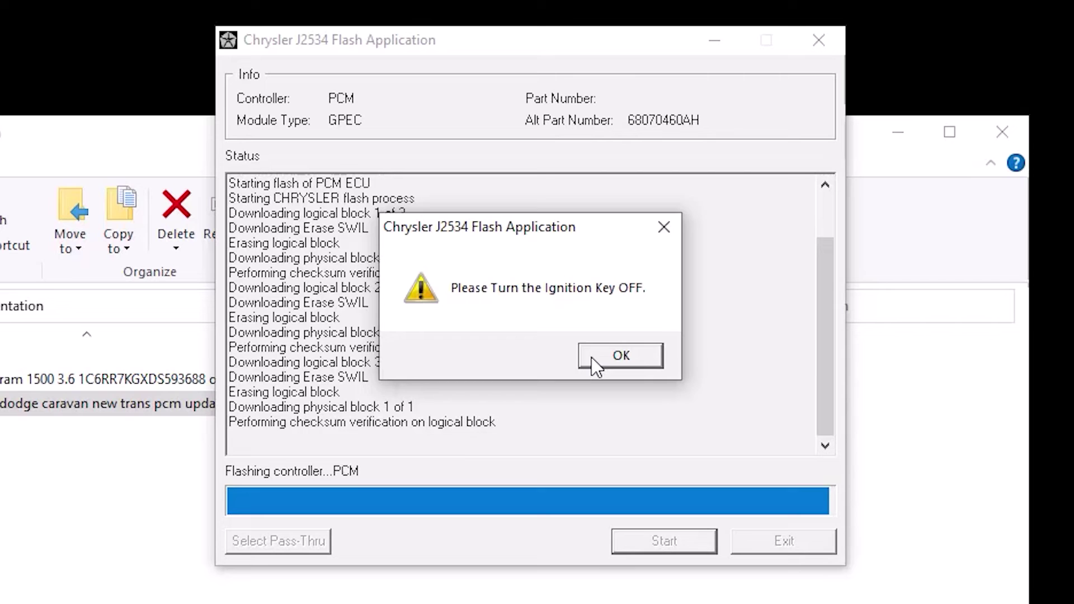
Step: Acknowledge the ignition key OFF prompt, then the ignition key ON prompt
left_click(592, 357)
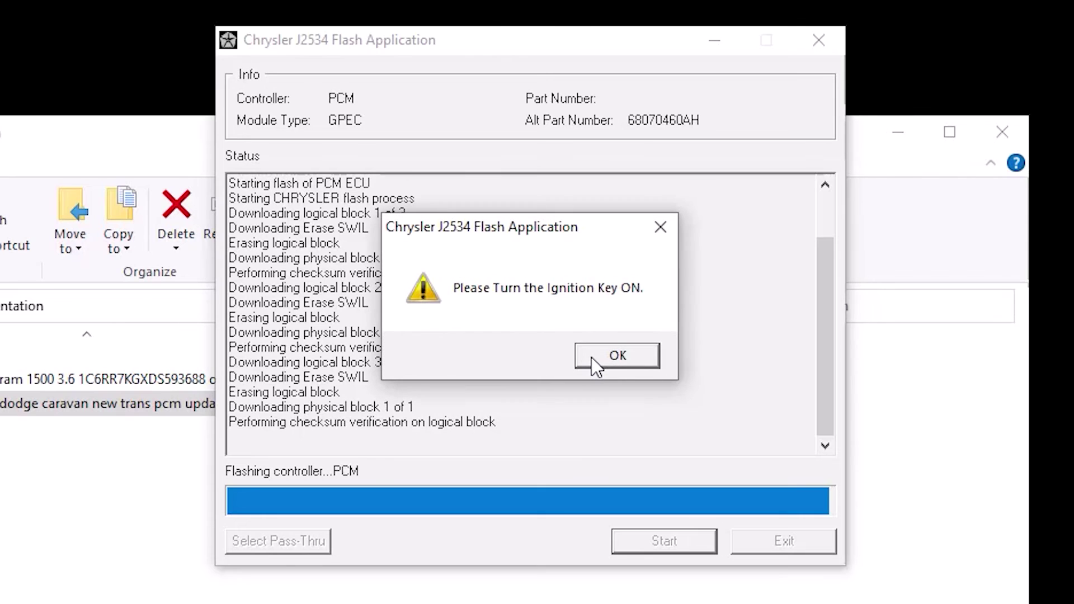
left_click(592, 357)
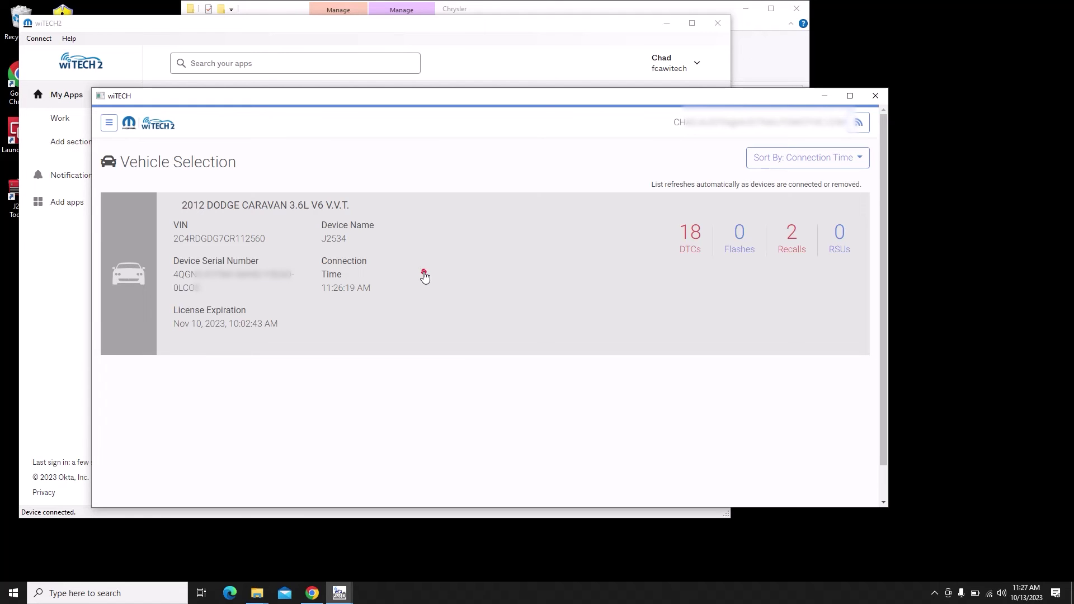
Step: Clear all DTCs in every ECU on the Caravan, then show the maximized Topology view
left_click(424, 275)
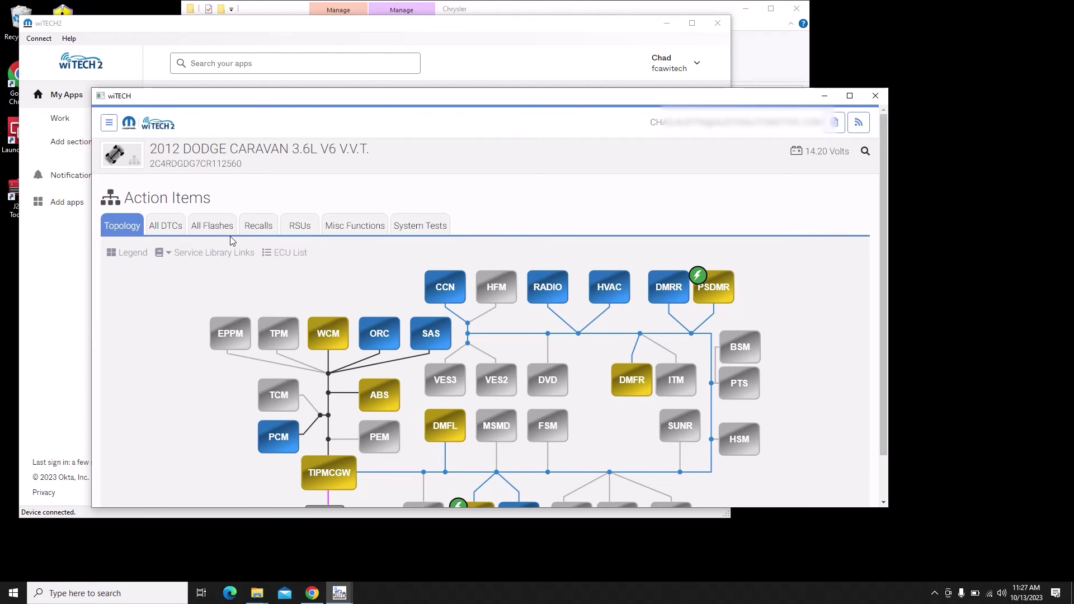
left_click(205, 233)
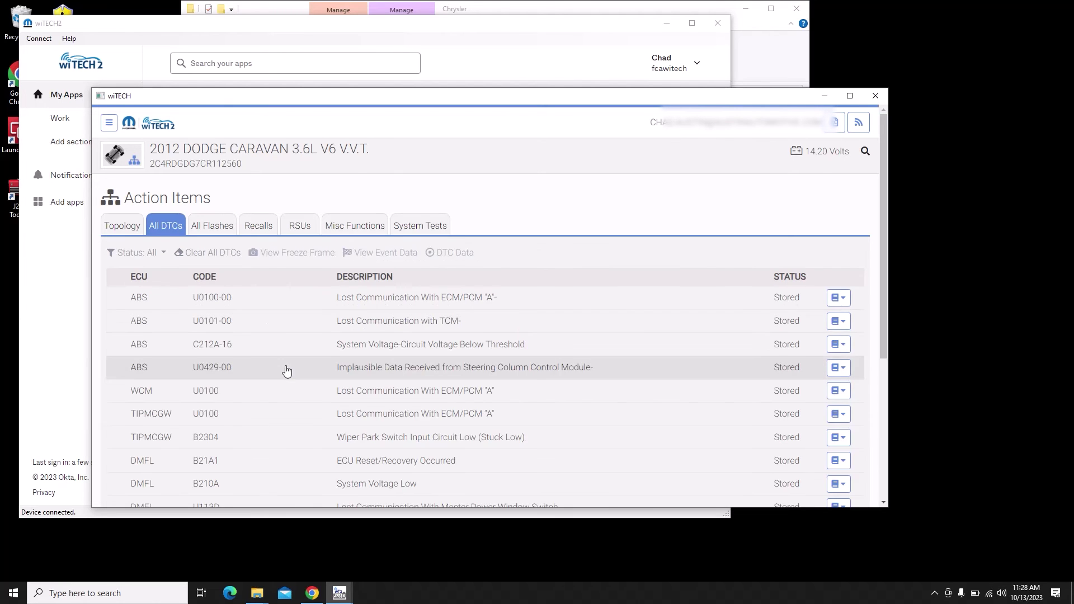
scroll(285, 369, "down", 4)
scroll(287, 370, "up", 5)
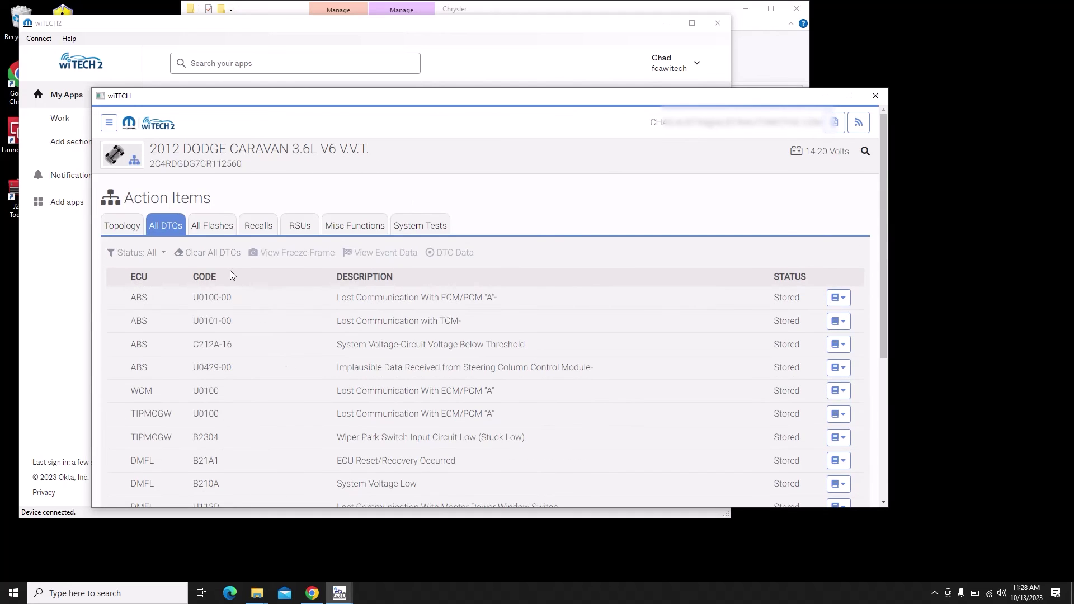
left_click(216, 254)
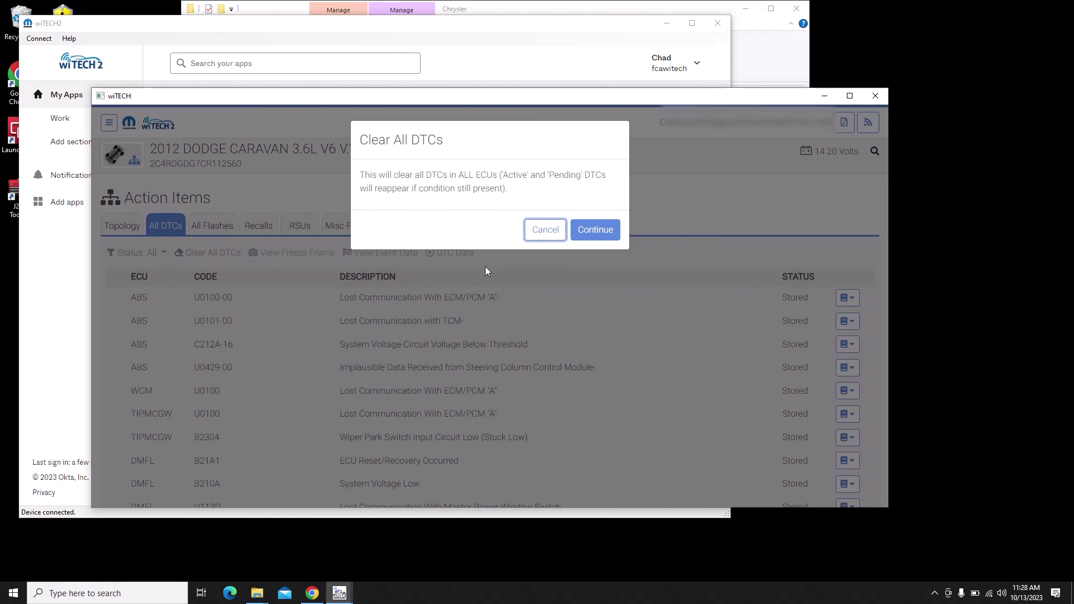
left_click(597, 233)
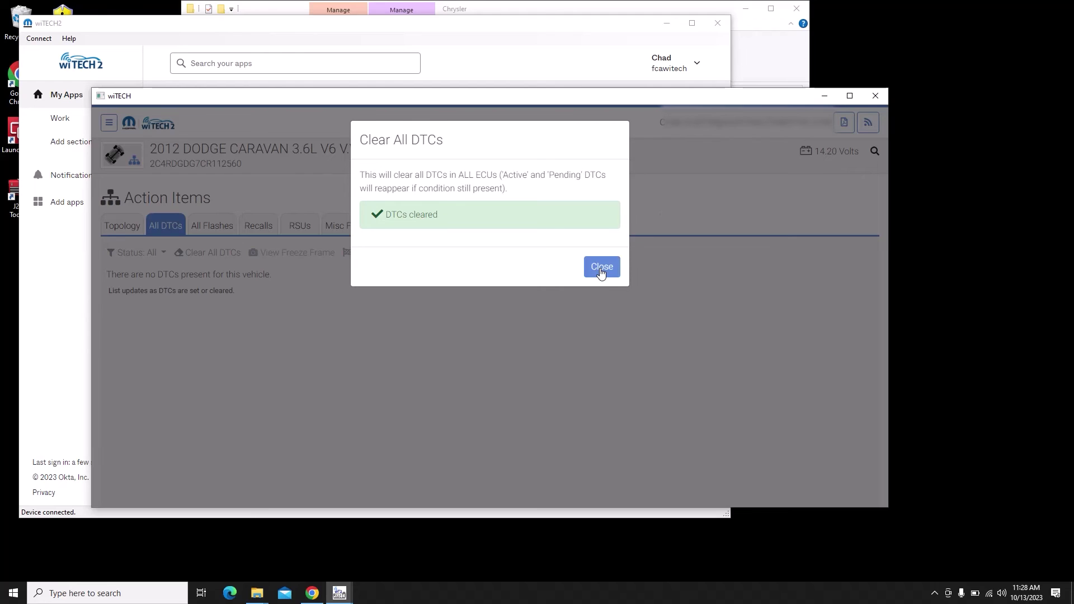
left_click(600, 266)
left_click(123, 226)
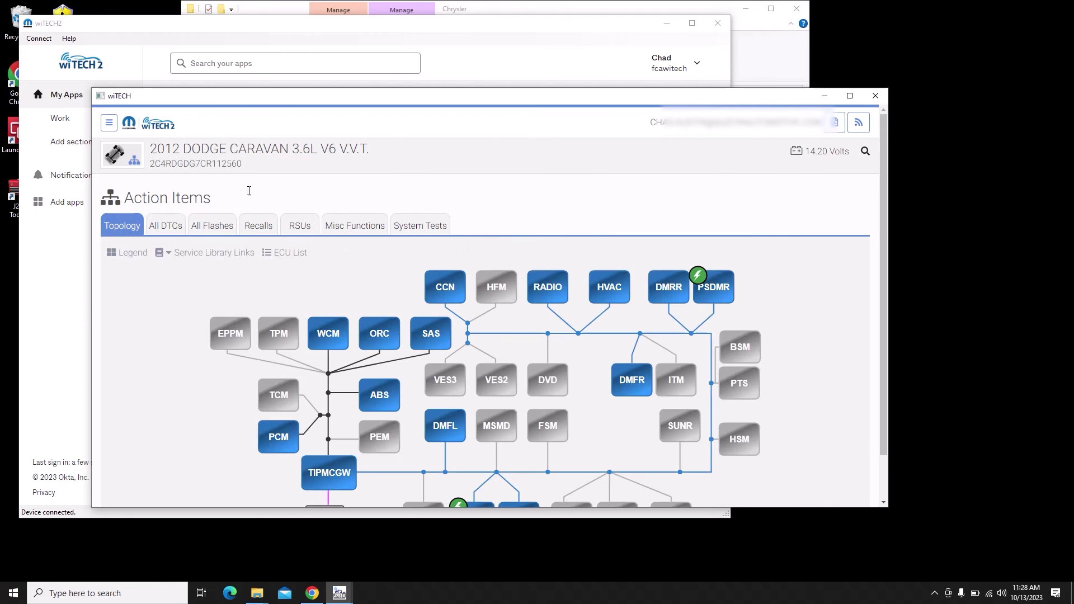
left_click(850, 97)
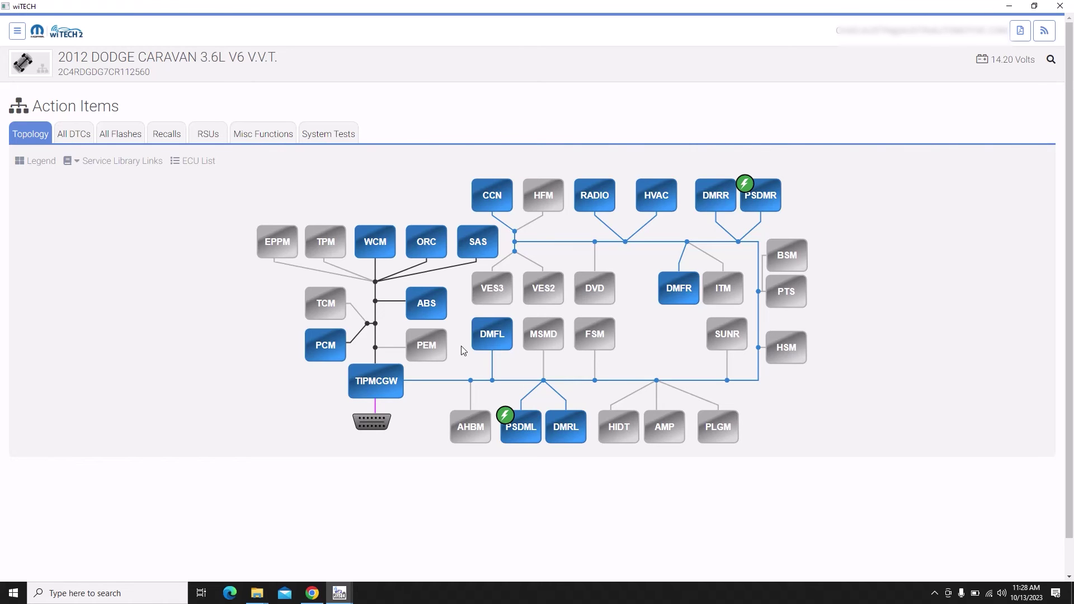
Step: Open the PCM module page to verify part number 68070460AI is Up-to-Date
left_click(328, 339)
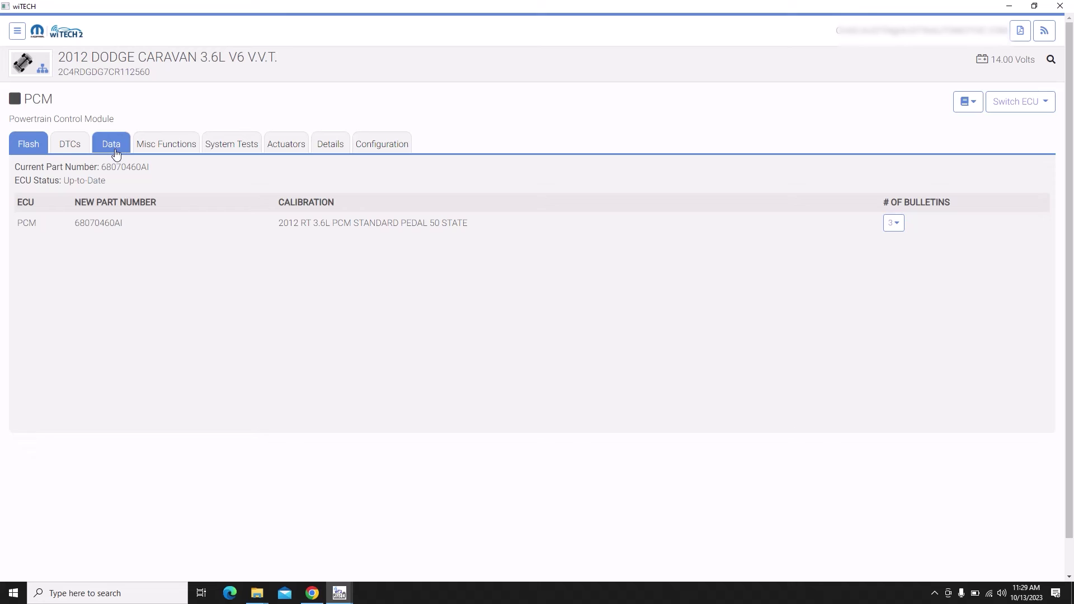
Step: Show the PCM's Misc Functions list, including Quicklearn (62TE) and Reset Memory
left_click(151, 149)
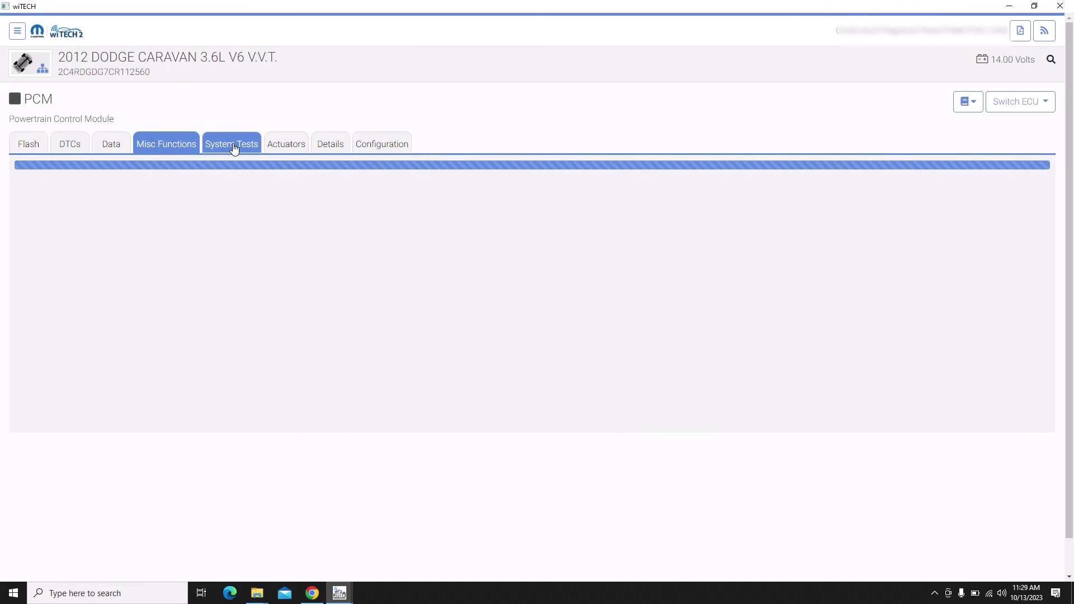